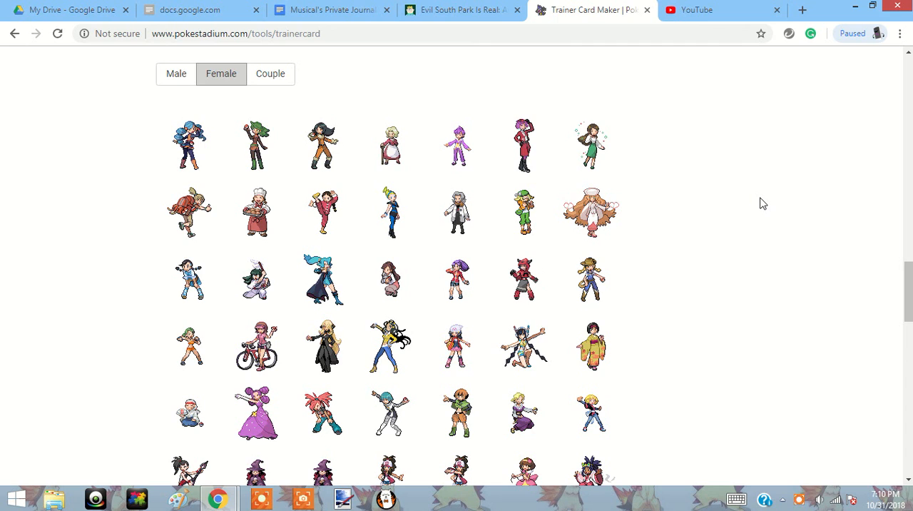
Copy the image of the long-haired female trainer sprite with the white hat.
{"action": "right_click", "coordinate": [583, 229]}
{"action": "left_click", "coordinate": [620, 275]}
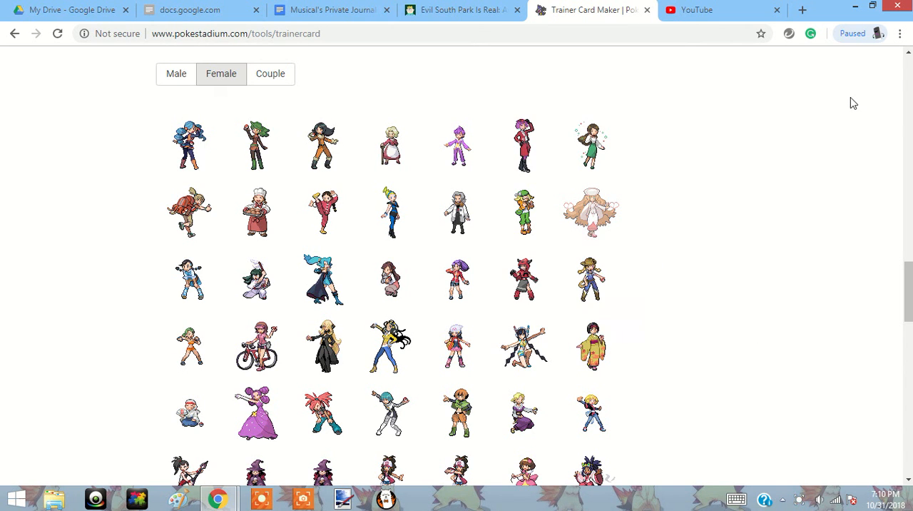
Open the Pokemon Sprites tool and set the sprite source to Miscellaneous and the background color to White.
{"action": "left_click_drag", "start_coordinate": [908, 292], "coordinate": [905, 107]}
{"action": "left_click", "coordinate": [70, 140]}
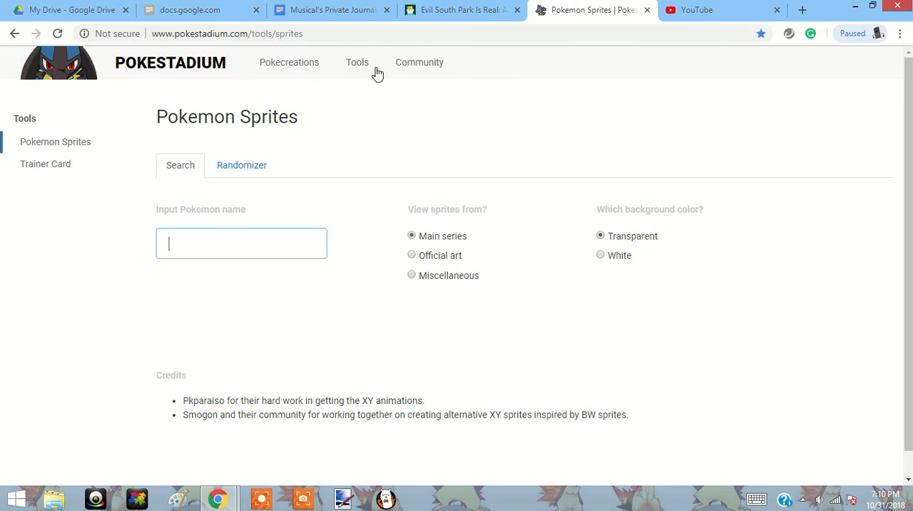
{"action": "left_click", "coordinate": [434, 258]}
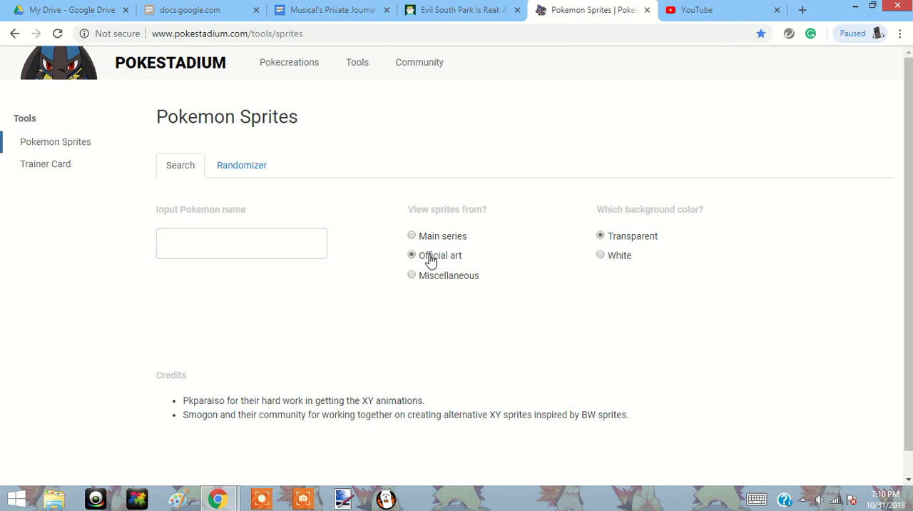
{"action": "left_click", "coordinate": [434, 278]}
{"action": "left_click", "coordinate": [617, 256]}
Open the Trainer Card maker and show its female trainer sprites.
{"action": "left_click", "coordinate": [75, 175]}
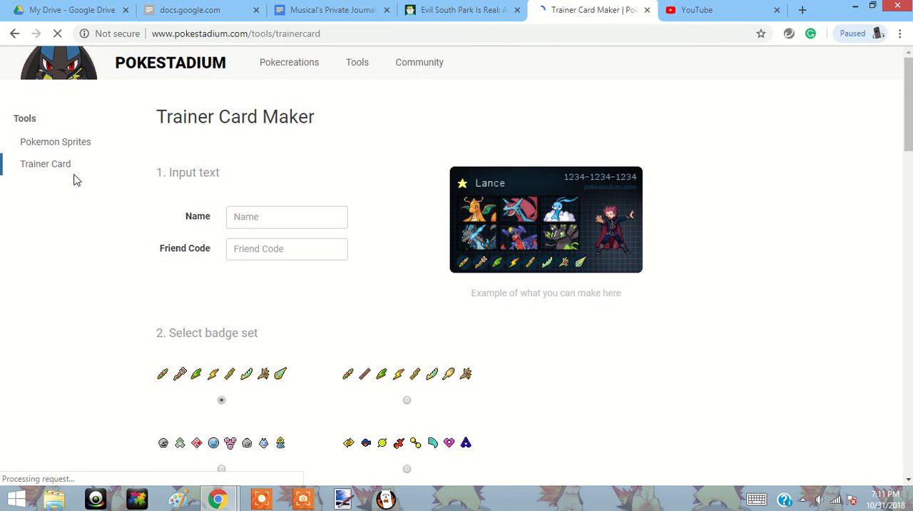
{"action": "left_click", "coordinate": [908, 239]}
{"action": "left_click_drag", "start_coordinate": [909, 218], "coordinate": [909, 155]}
{"action": "left_click_drag", "start_coordinate": [908, 92], "coordinate": [888, 385]}
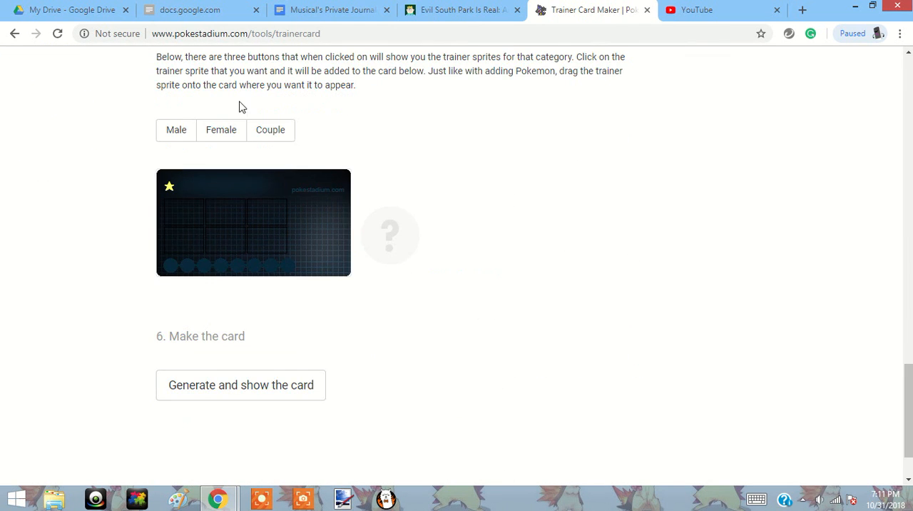
{"action": "left_click", "coordinate": [222, 130]}
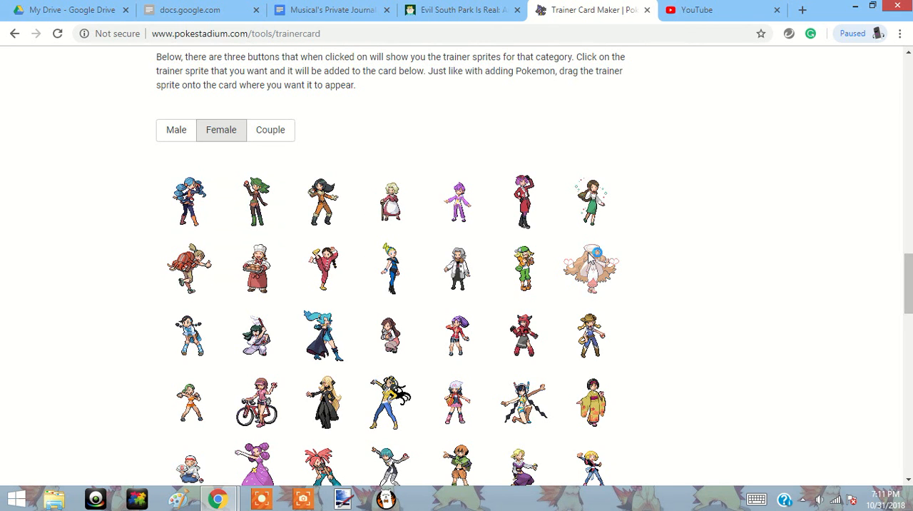
Copy the long-haired trainer sprite with the white hat, dismiss the Java update notice, and paste the sprite into a Paint canvas.
{"action": "right_click", "coordinate": [589, 259]}
{"action": "left_click", "coordinate": [624, 293]}
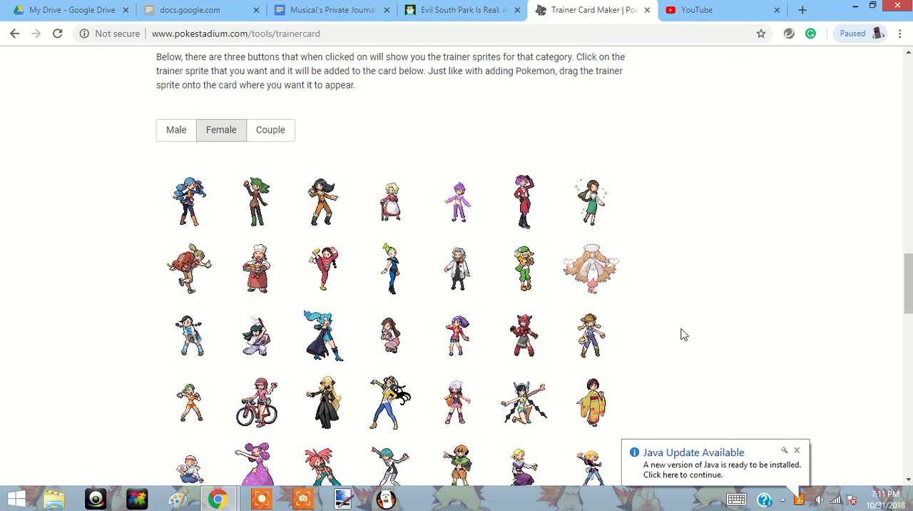
{"action": "left_click", "coordinate": [797, 450]}
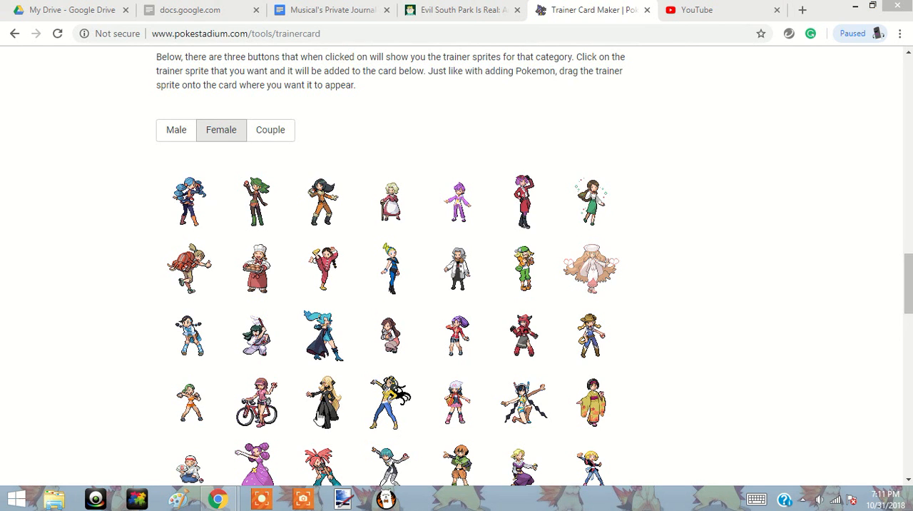
{"action": "left_click", "coordinate": [178, 498]}
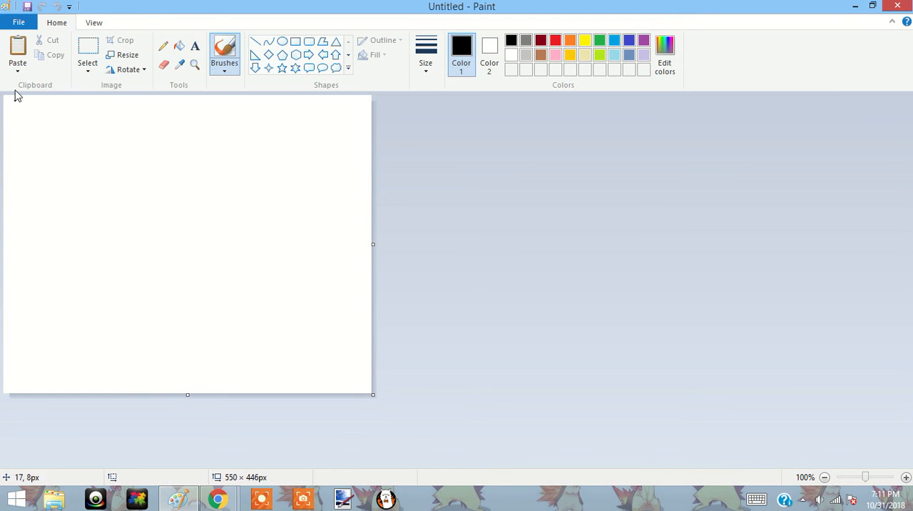
{"action": "left_click", "coordinate": [18, 44]}
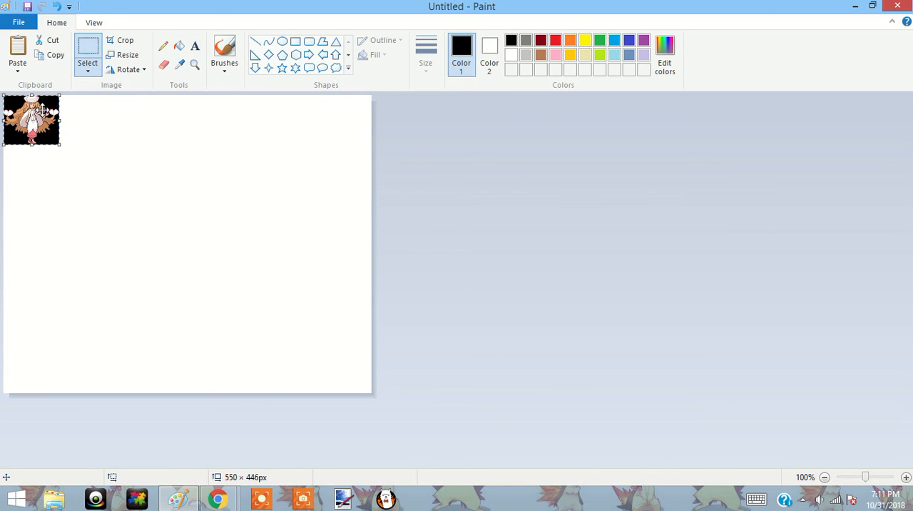
Resize the pasted sprite to 500 percent and shrink the canvas to its edges, about 416 × 371 px.
{"action": "key", "text": "ctrl+w"}
{"action": "key", "text": "Tab"}
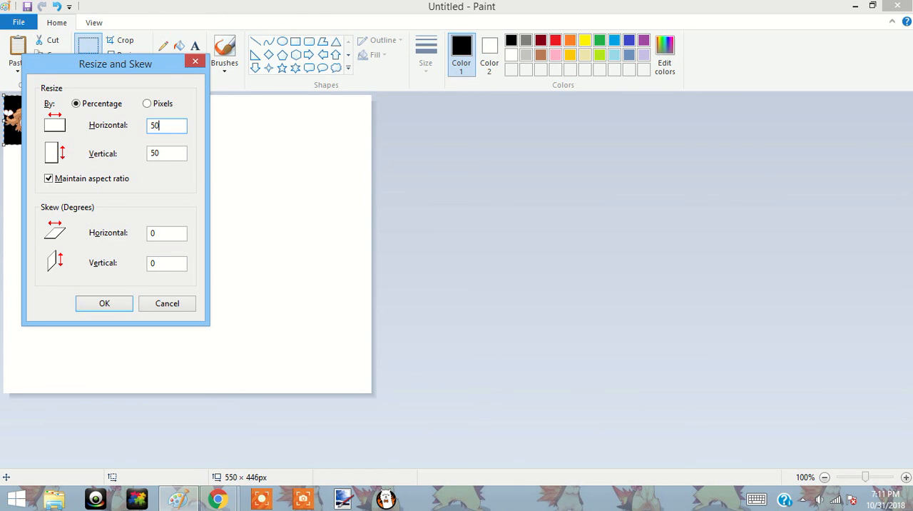
{"action": "type", "text": "500"}
{"action": "key", "text": "Return"}
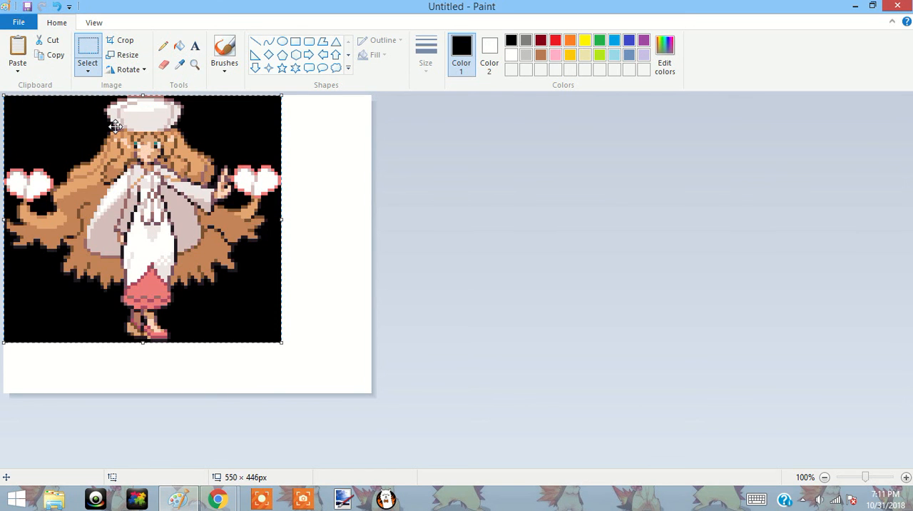
{"action": "left_click_drag", "start_coordinate": [372, 393], "coordinate": [282, 343]}
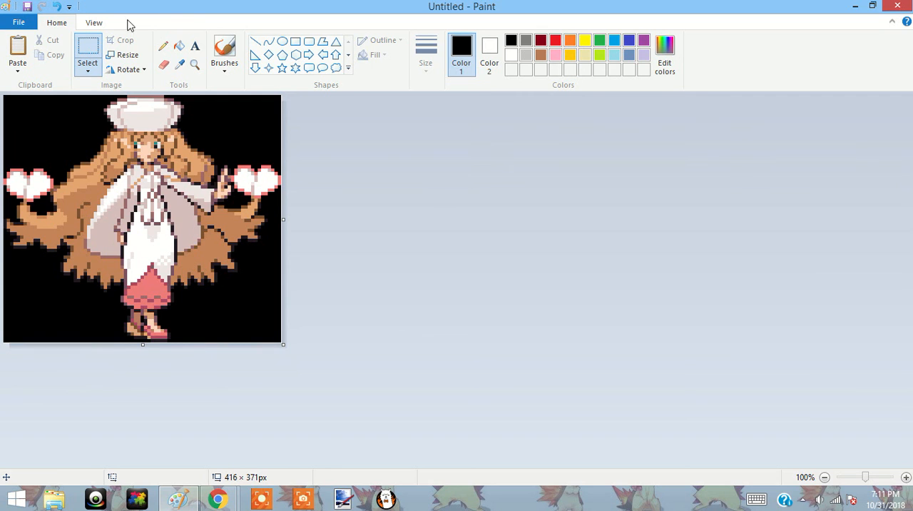
Fill the black background right of the sprite with white, including the areas beside and beneath the right heart.
{"action": "left_click", "coordinate": [179, 45]}
{"action": "left_click", "coordinate": [511, 56]}
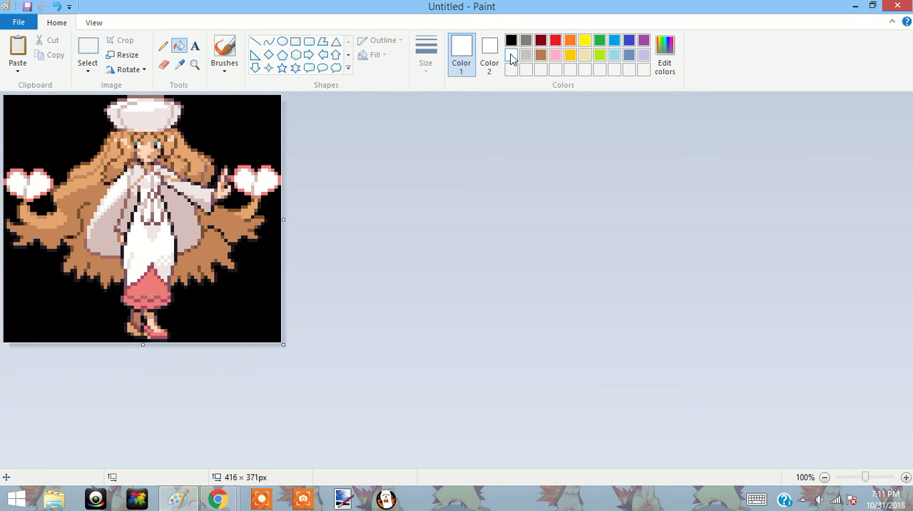
{"action": "left_click", "coordinate": [261, 134]}
{"action": "left_click", "coordinate": [275, 207]}
{"action": "left_click", "coordinate": [244, 200]}
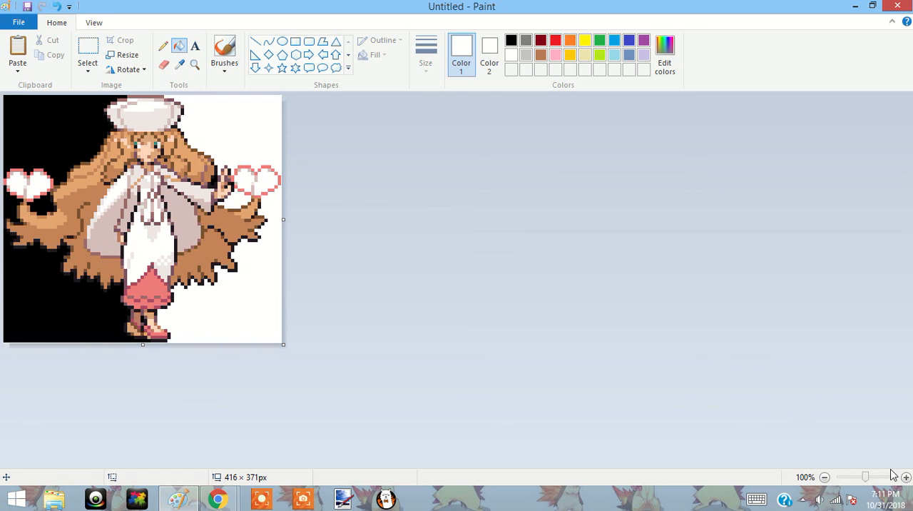
Fill the remaining black background left of the sprite with white, plus the gaps beside the raised hand and under the left heart.
{"action": "left_click_drag", "start_coordinate": [867, 478], "coordinate": [876, 478]}
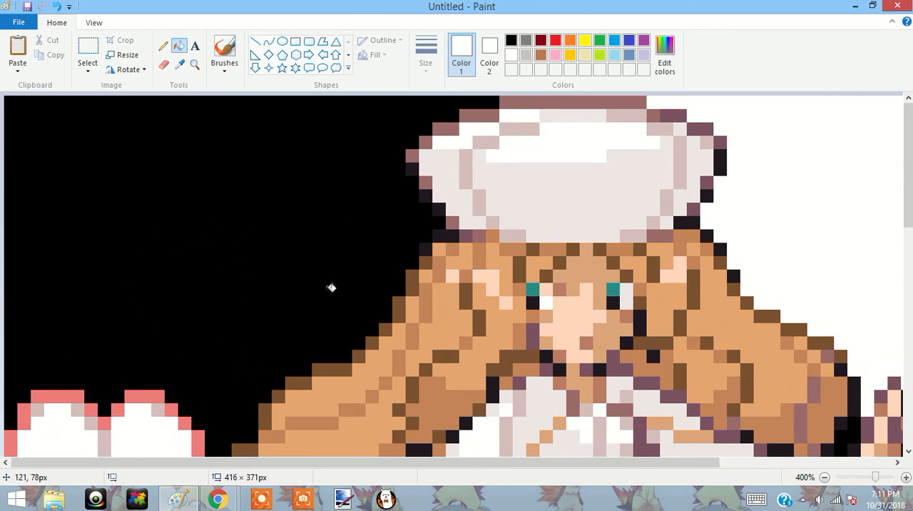
{"action": "left_click", "coordinate": [303, 272]}
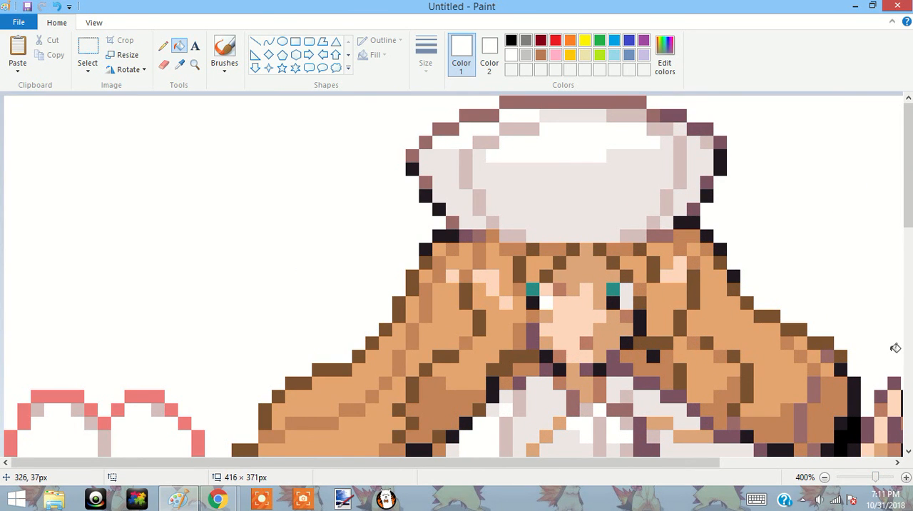
{"action": "left_click", "coordinate": [825, 477]}
{"action": "left_click", "coordinate": [640, 351]}
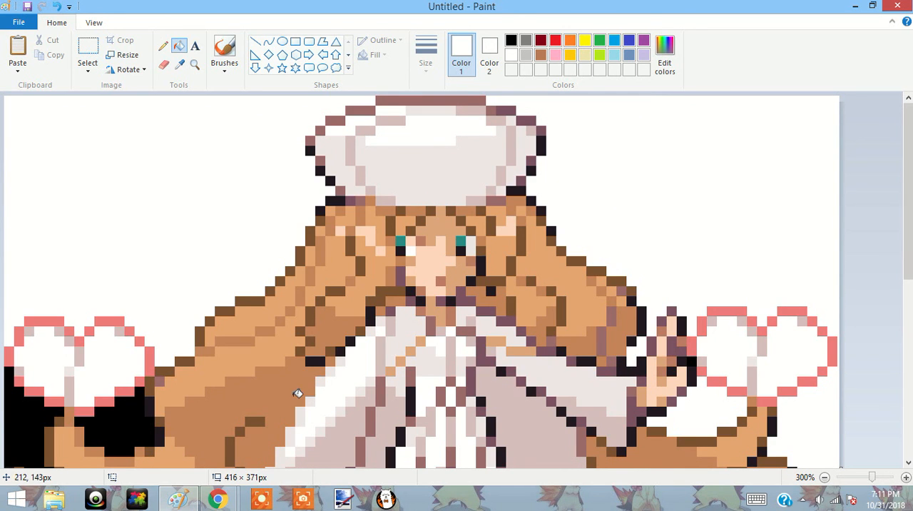
{"action": "left_click", "coordinate": [127, 428]}
{"action": "left_click", "coordinate": [29, 417]}
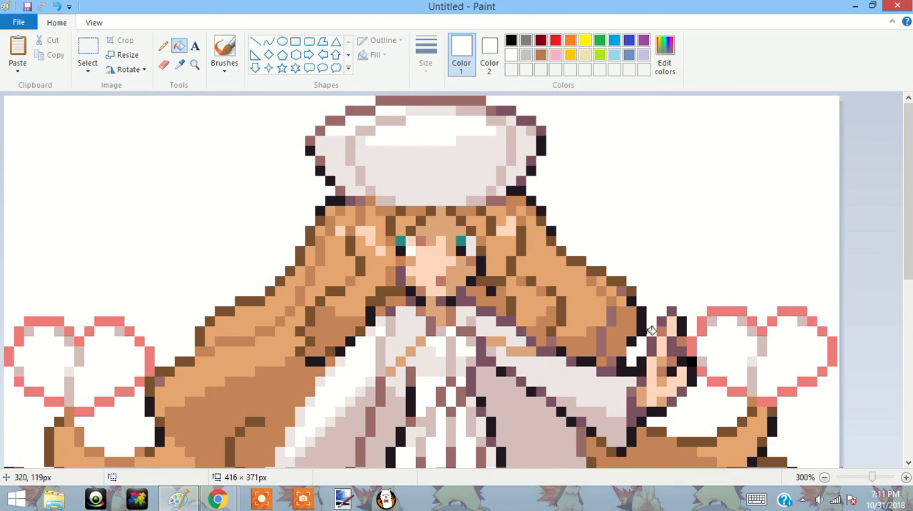
{"action": "left_click_drag", "start_coordinate": [908, 268], "coordinate": [908, 446]}
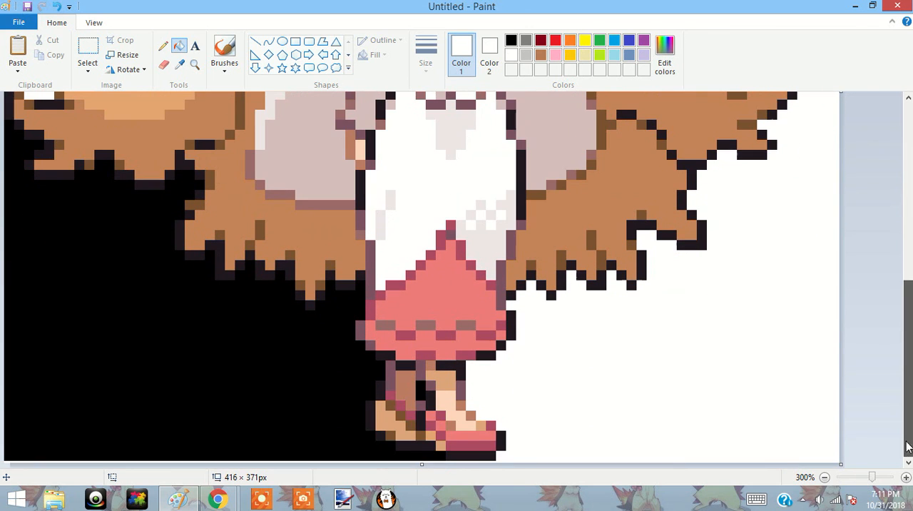
{"action": "left_click", "coordinate": [277, 387]}
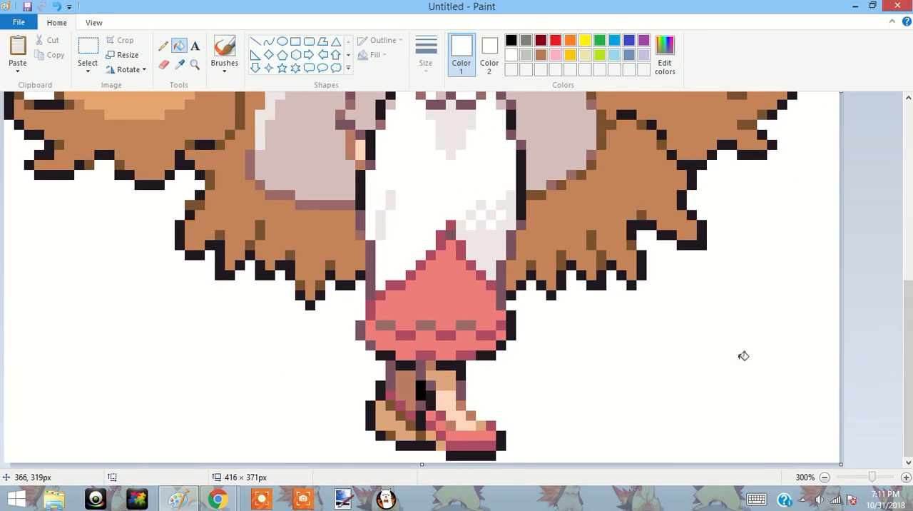
Erase the heart above the left hair tip, undoing the first erasing stroke and leaving the hair intact.
{"action": "left_click_drag", "start_coordinate": [906, 361], "coordinate": [904, 184]}
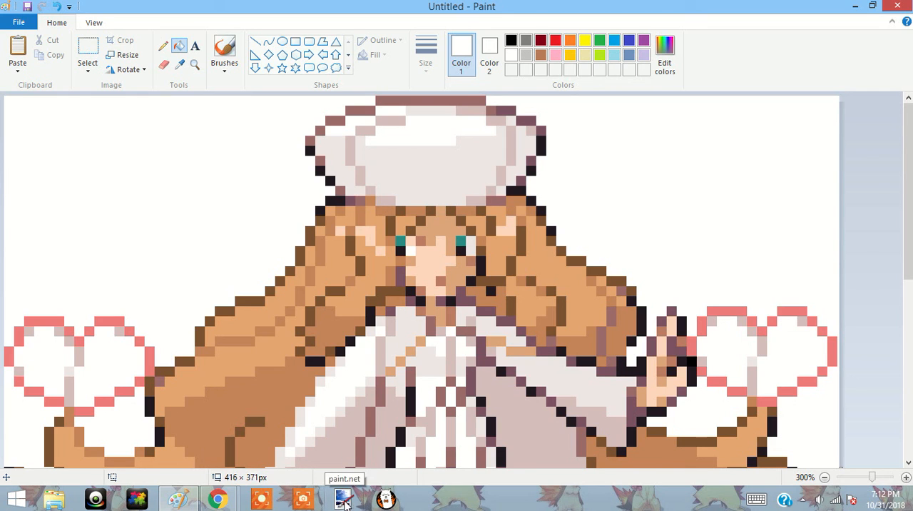
{"action": "mouse_move", "coordinate": [174, 505]}
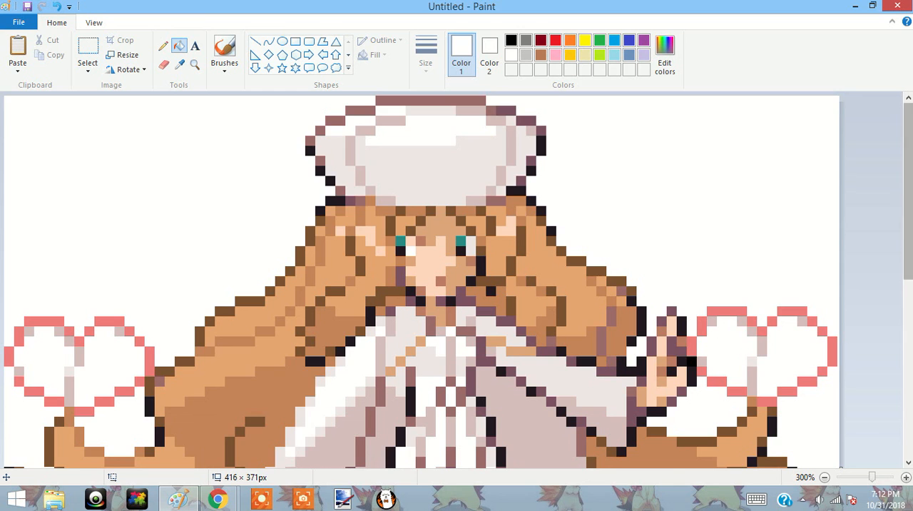
{"action": "scroll", "coordinate": [820, 186], "scroll_direction": "down", "scroll_amount": 5}
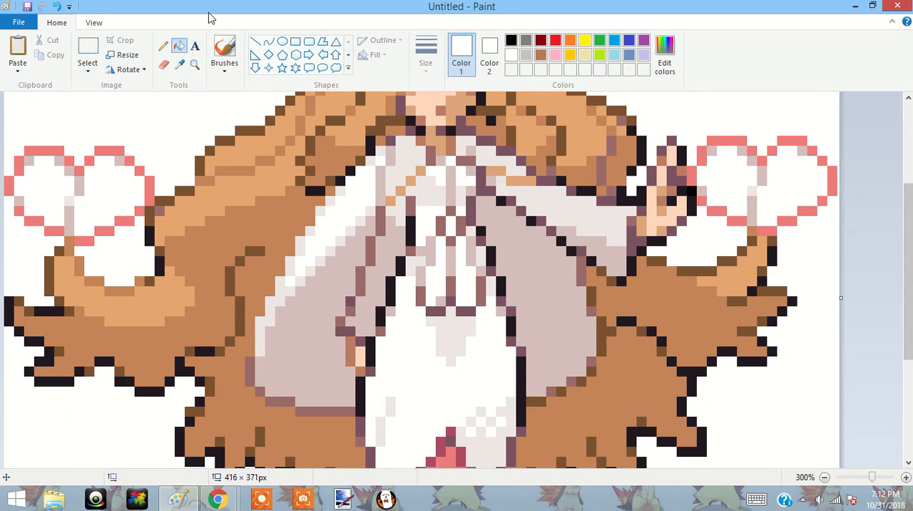
{"action": "left_click", "coordinate": [165, 66]}
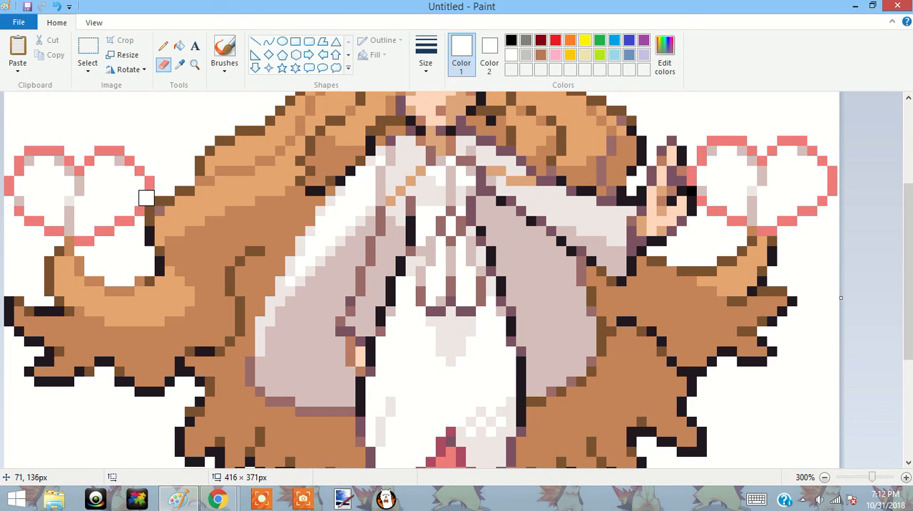
{"action": "mouse_move", "coordinate": [146, 189]}
{"action": "left_mouse_down"}
{"action": "mouse_move", "coordinate": [112, 149]}
{"action": "mouse_move", "coordinate": [138, 158]}
{"action": "mouse_move", "coordinate": [65, 143]}
{"action": "mouse_move", "coordinate": [58, 152]}
{"action": "mouse_move", "coordinate": [100, 164]}
{"action": "mouse_move", "coordinate": [62, 163]}
{"action": "mouse_move", "coordinate": [92, 180]}
{"action": "mouse_move", "coordinate": [76, 182]}
{"action": "mouse_move", "coordinate": [67, 228]}
{"action": "left_mouse_up"}
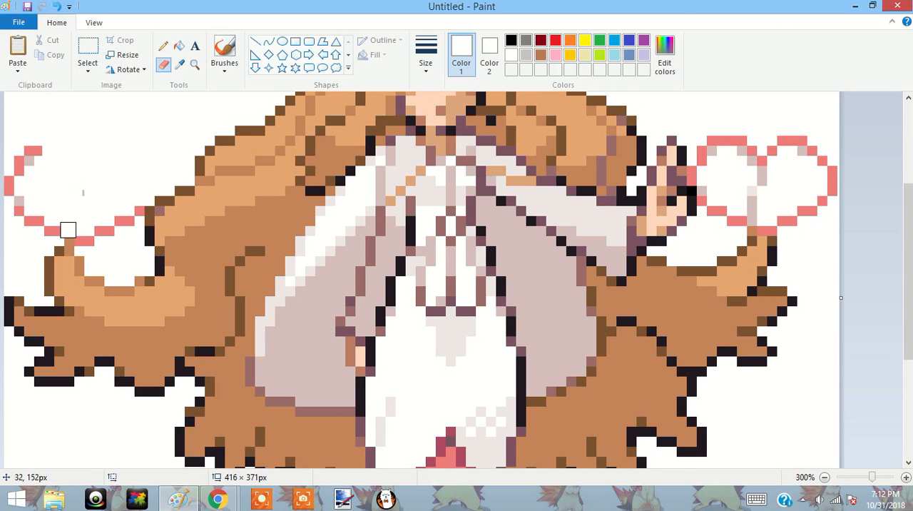
{"action": "left_click", "coordinate": [43, 7]}
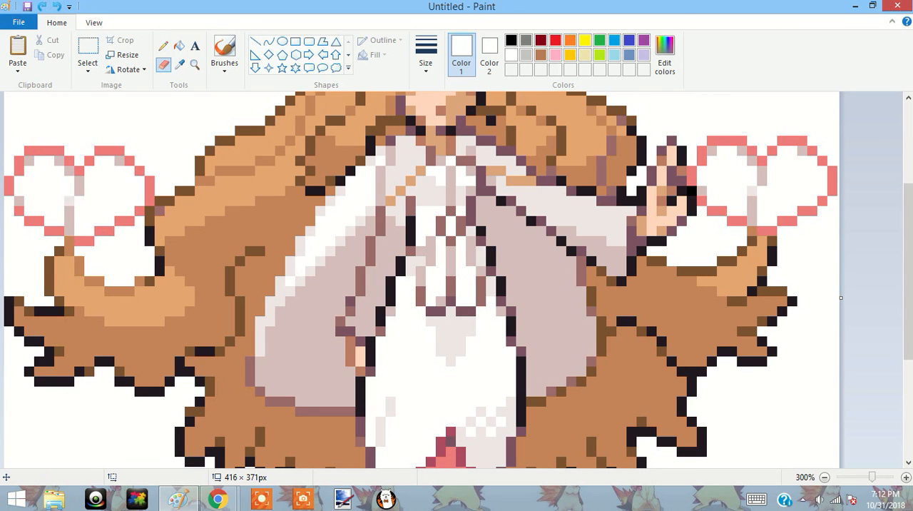
{"action": "mouse_move", "coordinate": [70, 226]}
{"action": "left_mouse_down"}
{"action": "mouse_move", "coordinate": [78, 173]}
{"action": "mouse_move", "coordinate": [88, 160]}
{"action": "mouse_move", "coordinate": [119, 152]}
{"action": "mouse_move", "coordinate": [90, 147]}
{"action": "mouse_move", "coordinate": [136, 157]}
{"action": "mouse_move", "coordinate": [118, 162]}
{"action": "mouse_move", "coordinate": [148, 175]}
{"action": "mouse_move", "coordinate": [147, 186]}
{"action": "left_mouse_up"}
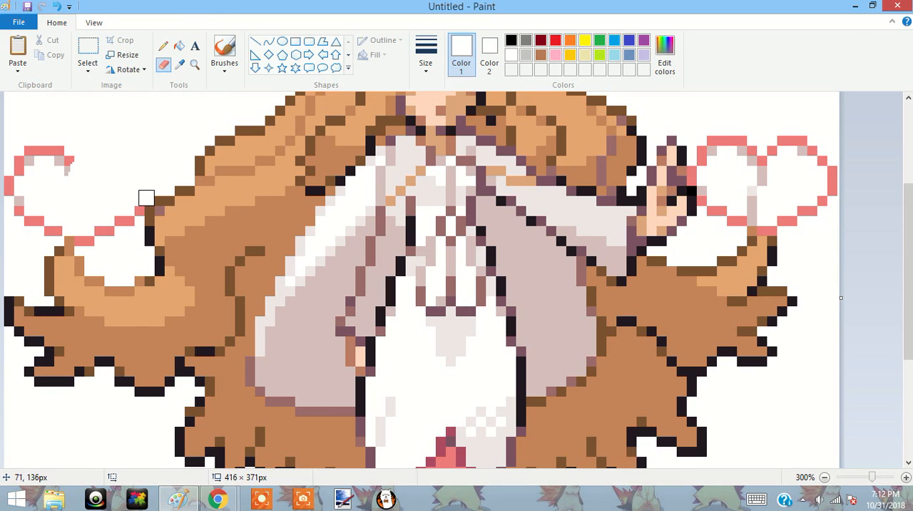
{"action": "mouse_move", "coordinate": [146, 199]}
{"action": "left_mouse_down"}
{"action": "mouse_move", "coordinate": [100, 226]}
{"action": "mouse_move", "coordinate": [108, 233]}
{"action": "mouse_move", "coordinate": [95, 244]}
{"action": "mouse_move", "coordinate": [82, 242]}
{"action": "mouse_move", "coordinate": [90, 184]}
{"action": "mouse_move", "coordinate": [56, 212]}
{"action": "mouse_move", "coordinate": [56, 228]}
{"action": "mouse_move", "coordinate": [40, 228]}
{"action": "mouse_move", "coordinate": [11, 144]}
{"action": "mouse_move", "coordinate": [20, 215]}
{"action": "mouse_move", "coordinate": [38, 139]}
{"action": "mouse_move", "coordinate": [28, 150]}
{"action": "mouse_move", "coordinate": [46, 181]}
{"action": "mouse_move", "coordinate": [72, 154]}
{"action": "mouse_move", "coordinate": [60, 194]}
{"action": "mouse_move", "coordinate": [47, 145]}
{"action": "left_mouse_up"}
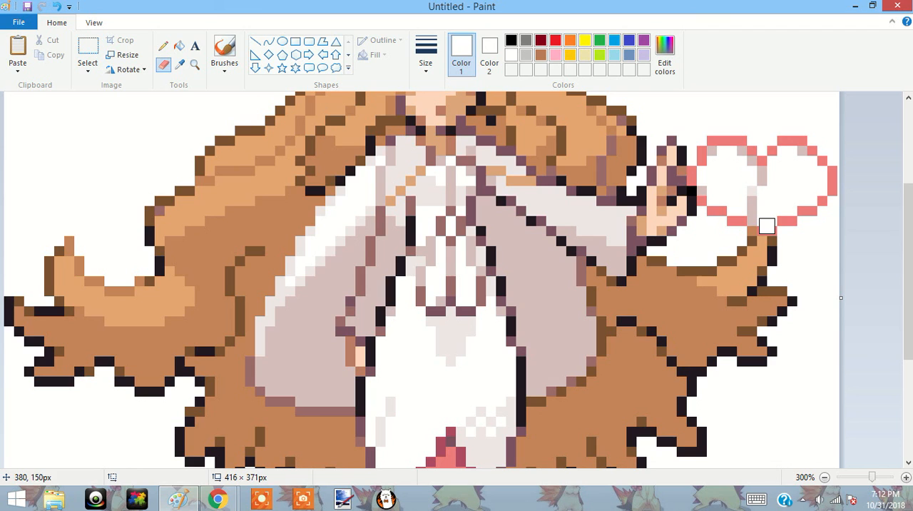
Erase the heart beside the raised hand on the right, undoing and redoing the stroke along its lower edge.
{"action": "mouse_move", "coordinate": [770, 228]}
{"action": "left_mouse_down"}
{"action": "mouse_move", "coordinate": [798, 210]}
{"action": "mouse_move", "coordinate": [792, 213]}
{"action": "mouse_move", "coordinate": [804, 226]}
{"action": "mouse_move", "coordinate": [827, 177]}
{"action": "mouse_move", "coordinate": [829, 199]}
{"action": "mouse_move", "coordinate": [807, 147]}
{"action": "mouse_move", "coordinate": [777, 140]}
{"action": "mouse_move", "coordinate": [807, 140]}
{"action": "mouse_move", "coordinate": [753, 157]}
{"action": "mouse_move", "coordinate": [753, 218]}
{"action": "mouse_move", "coordinate": [772, 163]}
{"action": "mouse_move", "coordinate": [766, 179]}
{"action": "mouse_move", "coordinate": [761, 126]}
{"action": "mouse_move", "coordinate": [740, 155]}
{"action": "mouse_move", "coordinate": [753, 145]}
{"action": "mouse_move", "coordinate": [703, 150]}
{"action": "mouse_move", "coordinate": [695, 168]}
{"action": "mouse_move", "coordinate": [702, 186]}
{"action": "left_mouse_up"}
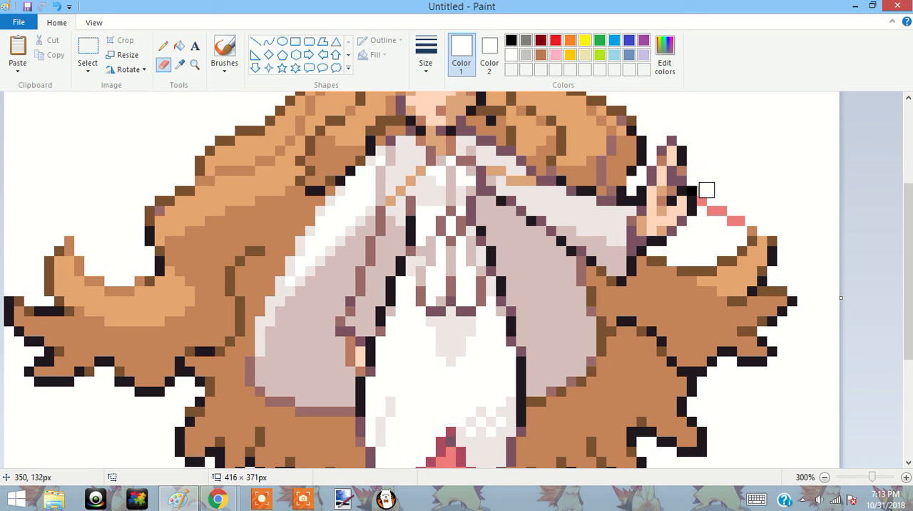
{"action": "left_click_drag", "start_coordinate": [704, 193], "coordinate": [734, 219]}
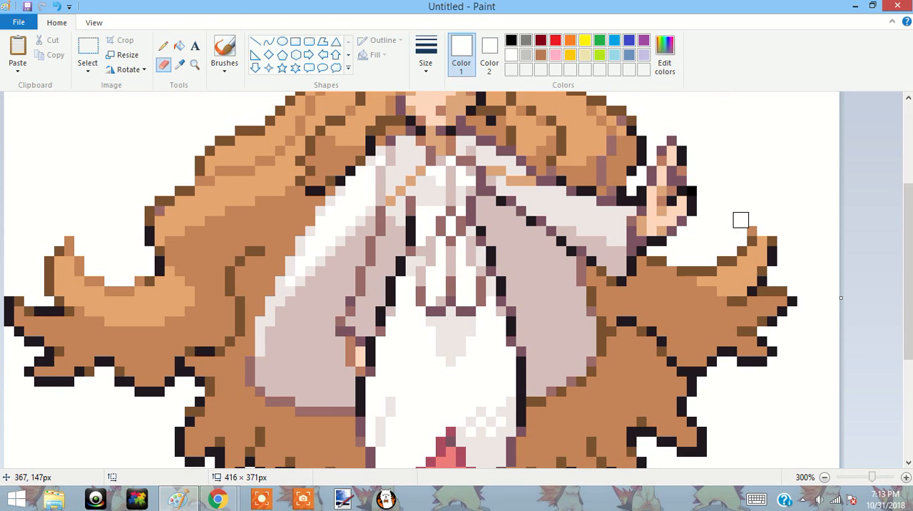
{"action": "left_click", "coordinate": [60, 7]}
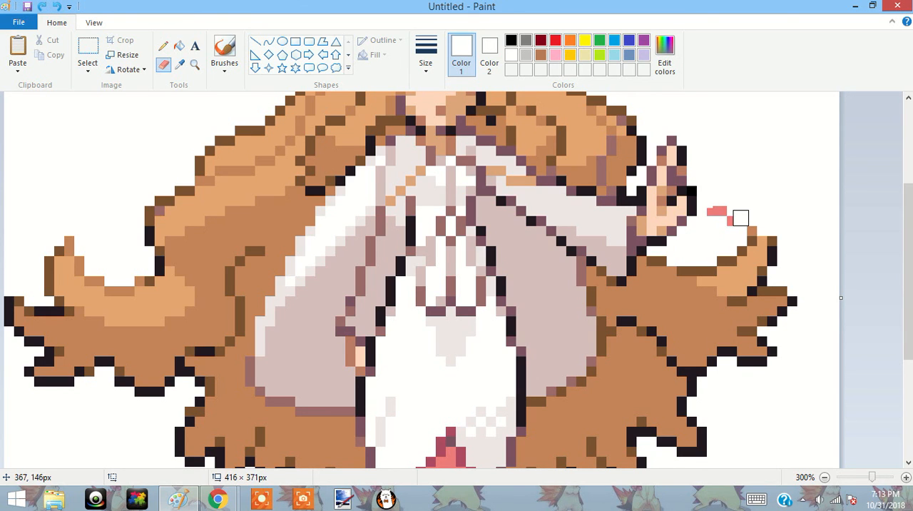
{"action": "left_click_drag", "start_coordinate": [736, 219], "coordinate": [711, 207]}
Choose light turquoise as the drawing colour and switch to the Fill tool for recolouring the sprite's hair.
{"action": "scroll", "coordinate": [907, 271], "scroll_direction": "up", "scroll_amount": 2}
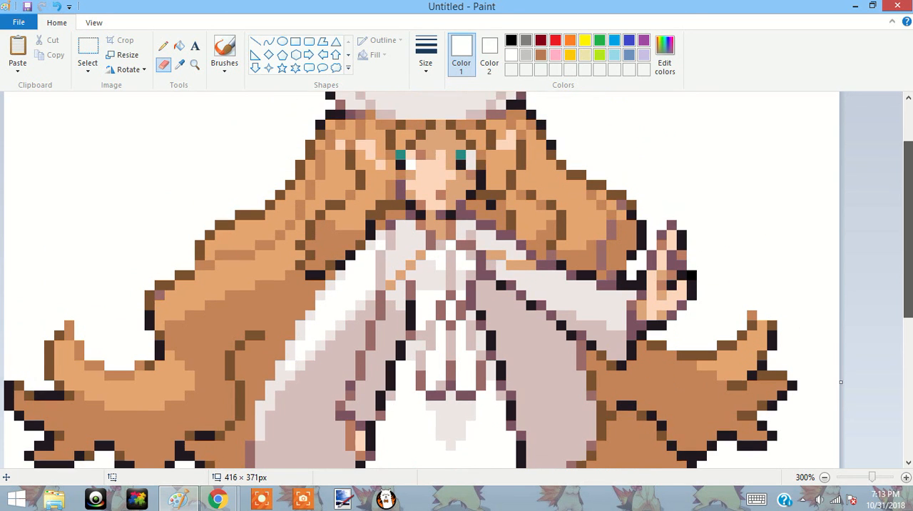
{"action": "scroll", "coordinate": [456, 279], "scroll_direction": "up", "scroll_amount": 3}
{"action": "scroll", "coordinate": [456, 279], "scroll_direction": "down", "scroll_amount": 10}
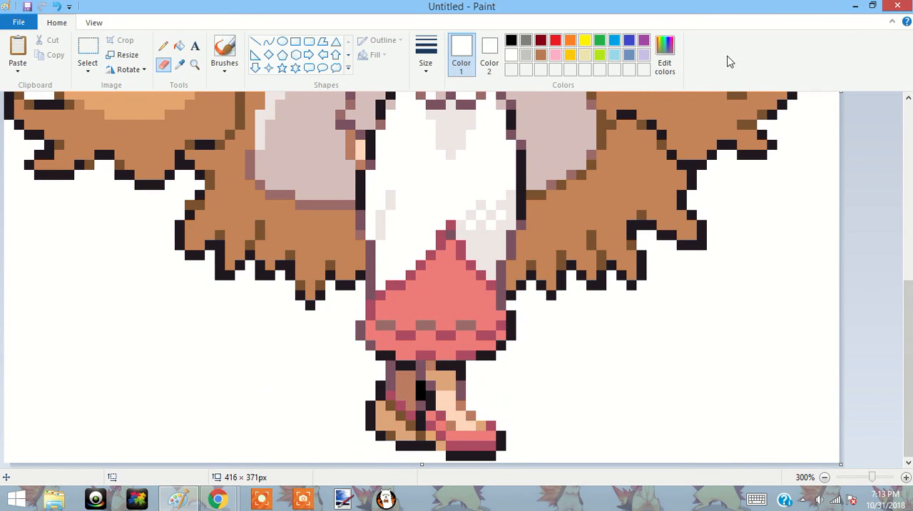
{"action": "left_click", "coordinate": [613, 55]}
{"action": "mouse_move", "coordinate": [903, 316]}
{"action": "left_mouse_down"}
{"action": "mouse_move", "coordinate": [887, 104]}
{"action": "mouse_move", "coordinate": [908, 168]}
{"action": "mouse_move", "coordinate": [899, 147]}
{"action": "left_mouse_up"}
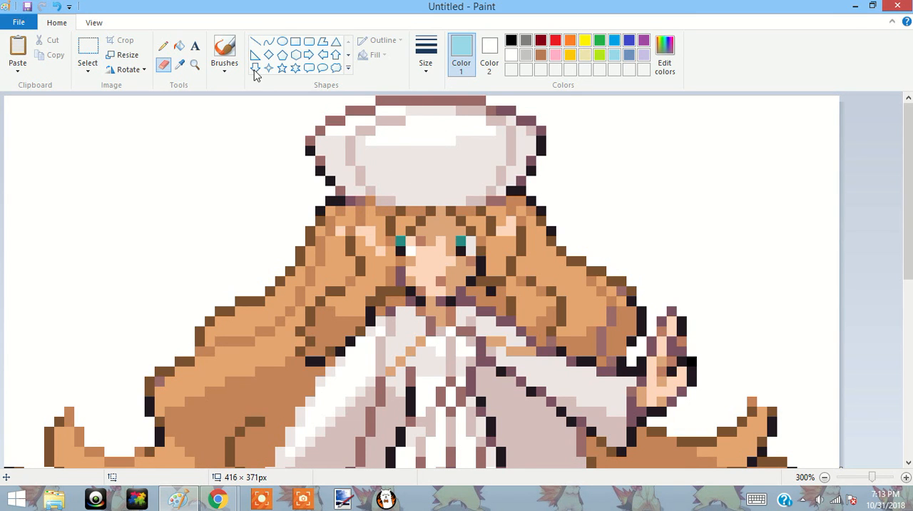
{"action": "left_click", "coordinate": [178, 47]}
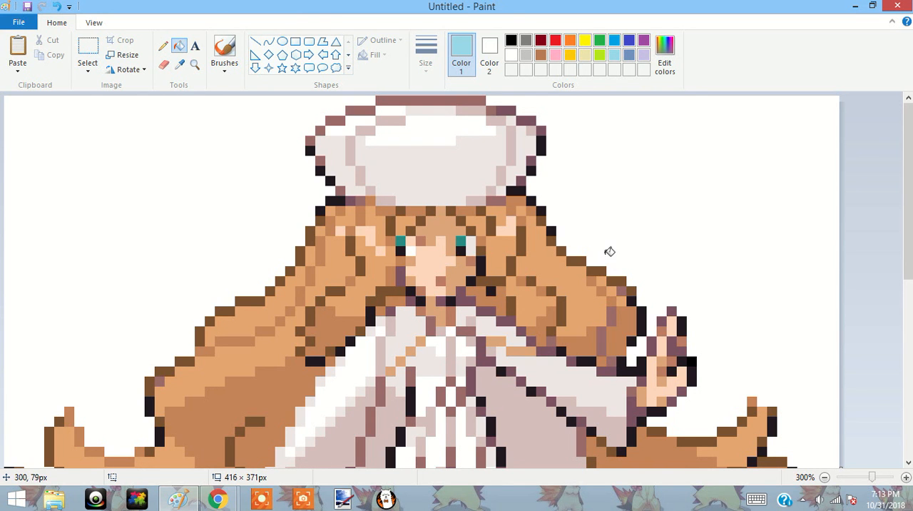
{"action": "scroll", "coordinate": [908, 271], "scroll_direction": "up", "scroll_amount": 1}
{"action": "scroll", "coordinate": [908, 271], "scroll_direction": "down", "scroll_amount": 10}
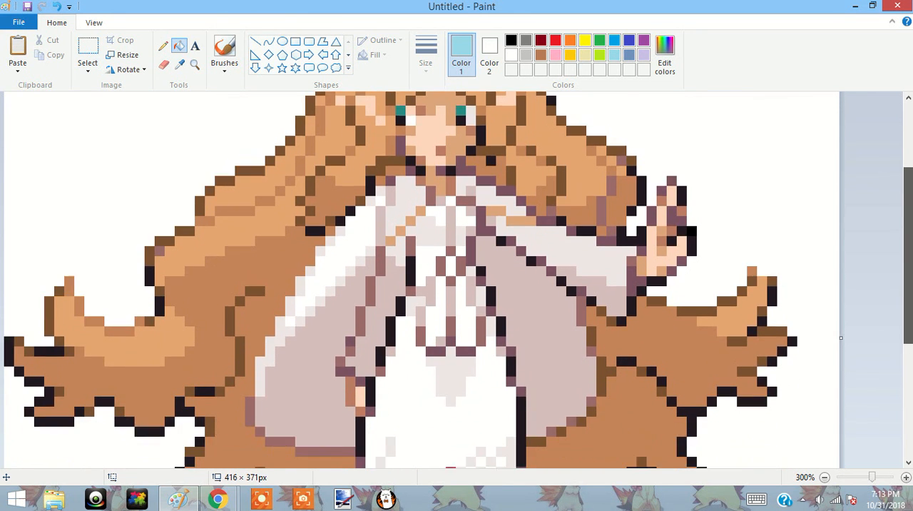
{"action": "scroll", "coordinate": [894, 260], "scroll_direction": "up", "scroll_amount": 10}
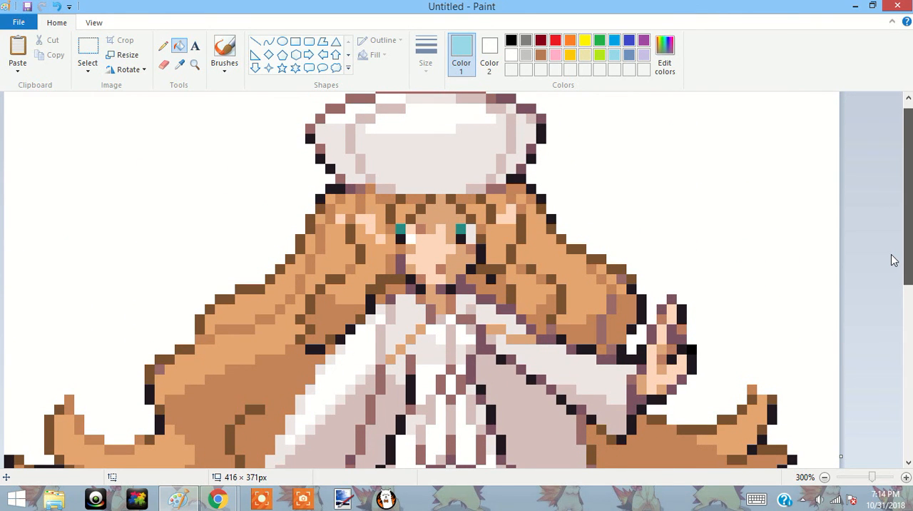
{"action": "scroll", "coordinate": [884, 271], "scroll_direction": "down", "scroll_amount": 3}
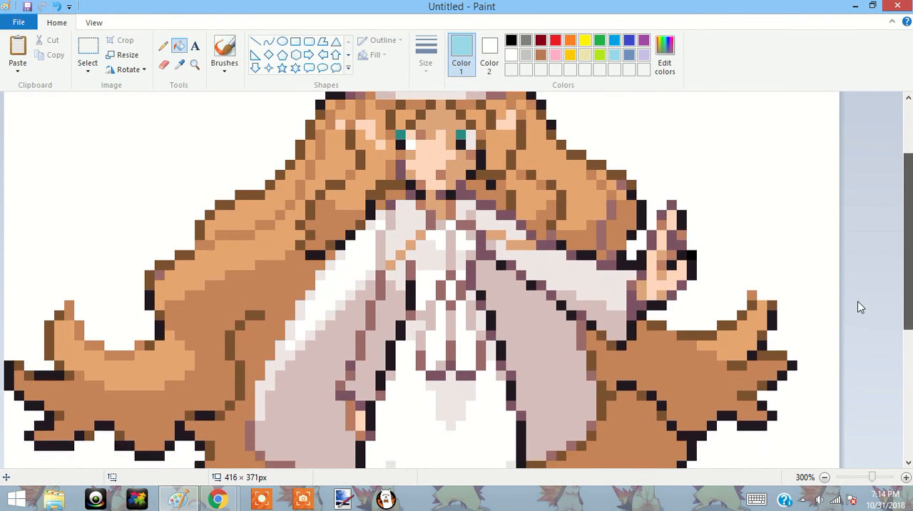
{"action": "scroll", "coordinate": [855, 292], "scroll_direction": "up", "scroll_amount": 3}
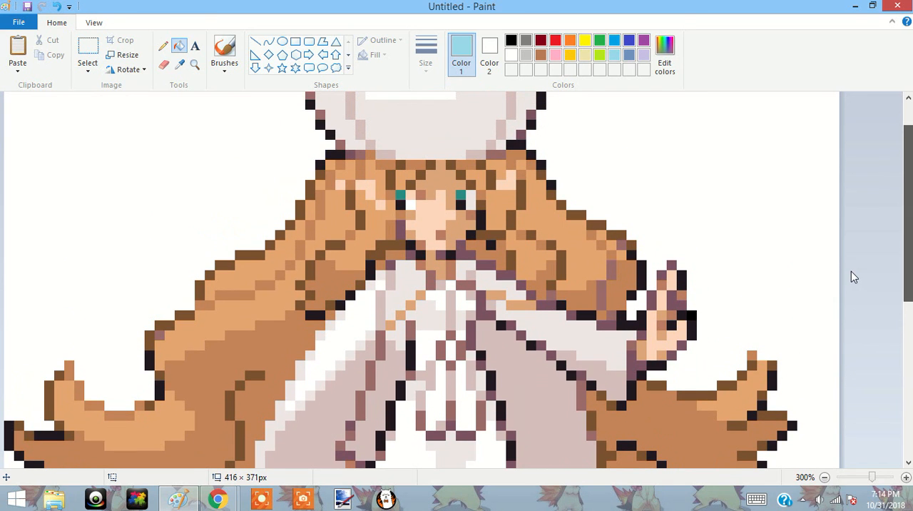
Mix a paler custom turquoise and fill the small peach highlights in the hair on both sides of the face.
{"action": "left_click", "coordinate": [665, 53]}
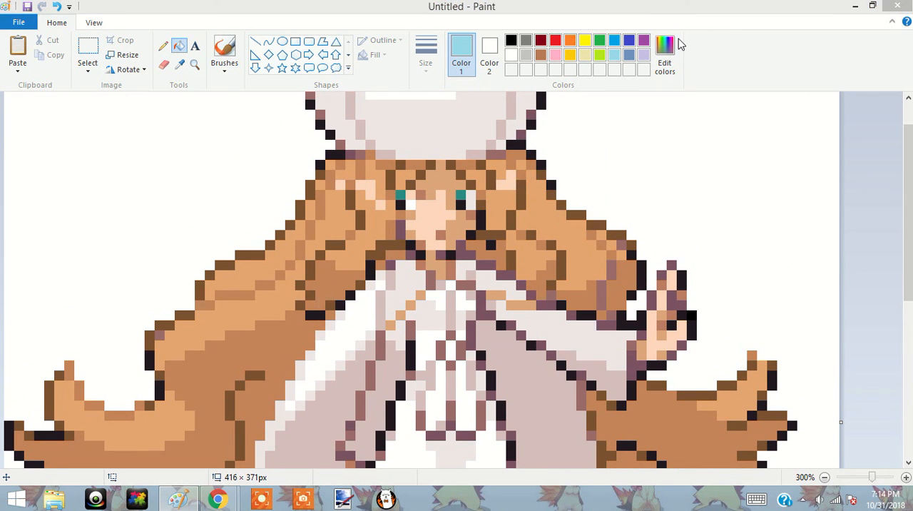
{"action": "left_click_drag", "start_coordinate": [610, 225], "coordinate": [601, 174]}
{"action": "left_click", "coordinate": [502, 339]}
{"action": "left_click", "coordinate": [333, 338]}
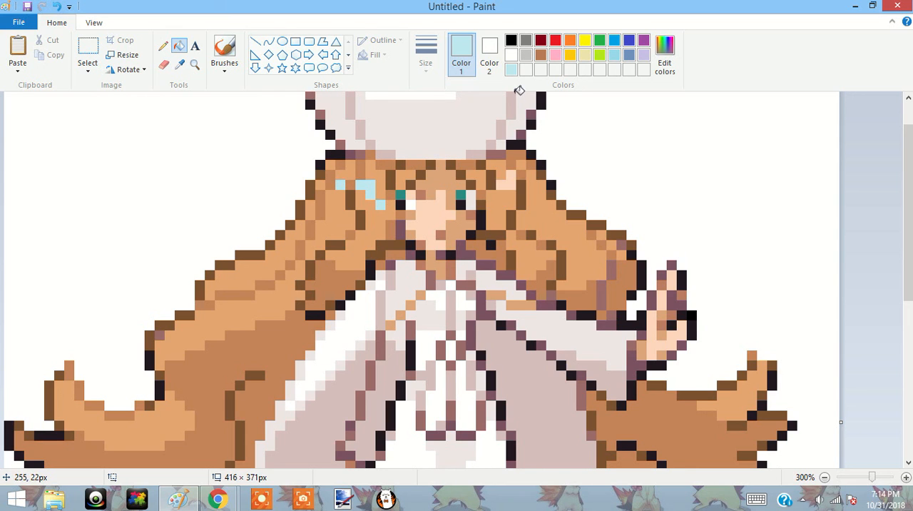
{"action": "left_click", "coordinate": [511, 180]}
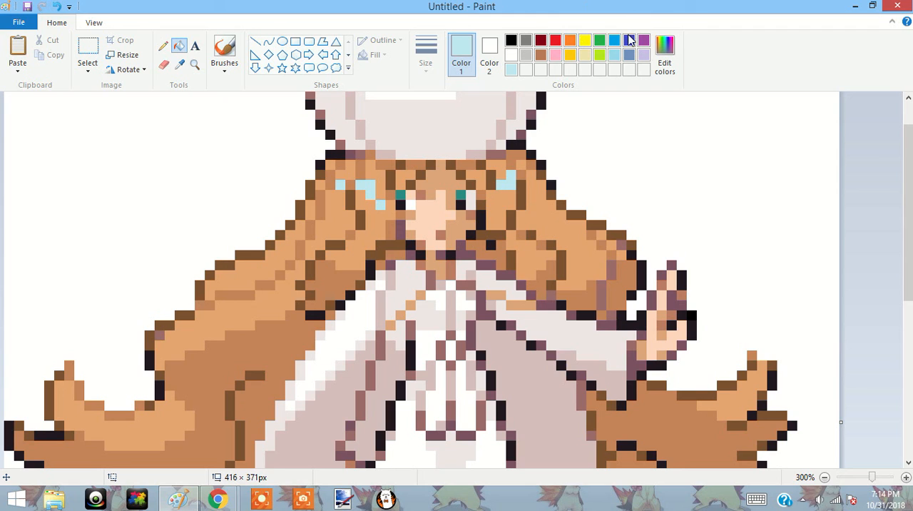
Fill the light orange hair sections right of the face with the standard light turquoise.
{"action": "left_click", "coordinate": [535, 198]}
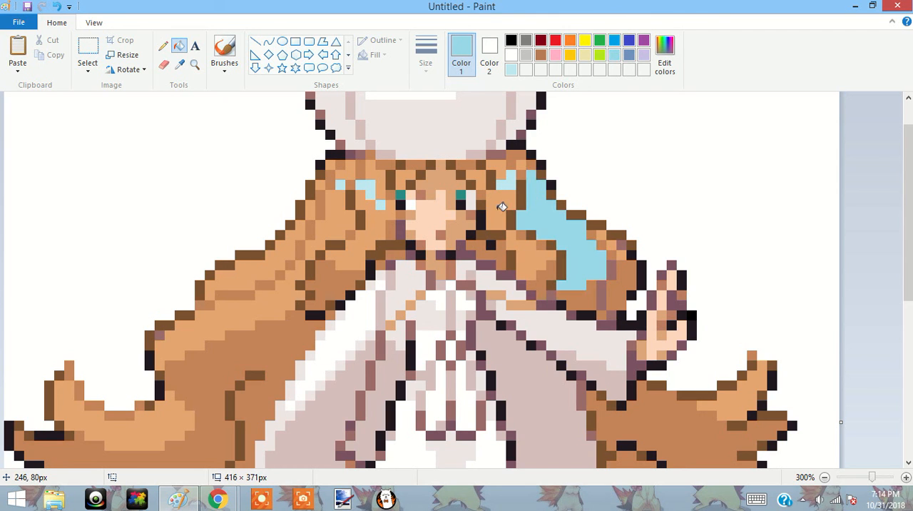
{"action": "left_click", "coordinate": [504, 207]}
{"action": "left_click", "coordinate": [527, 252]}
{"action": "left_click", "coordinate": [502, 167]}
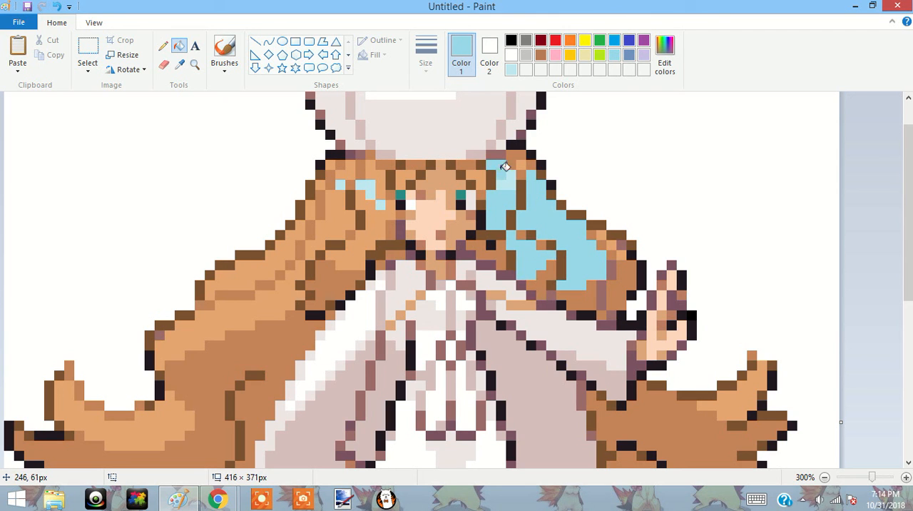
Fill the light orange hair sections left of the face with light turquoise, down to the two long outer strands.
{"action": "left_click", "coordinate": [386, 175]}
{"action": "left_click", "coordinate": [370, 236]}
{"action": "left_click", "coordinate": [331, 209]}
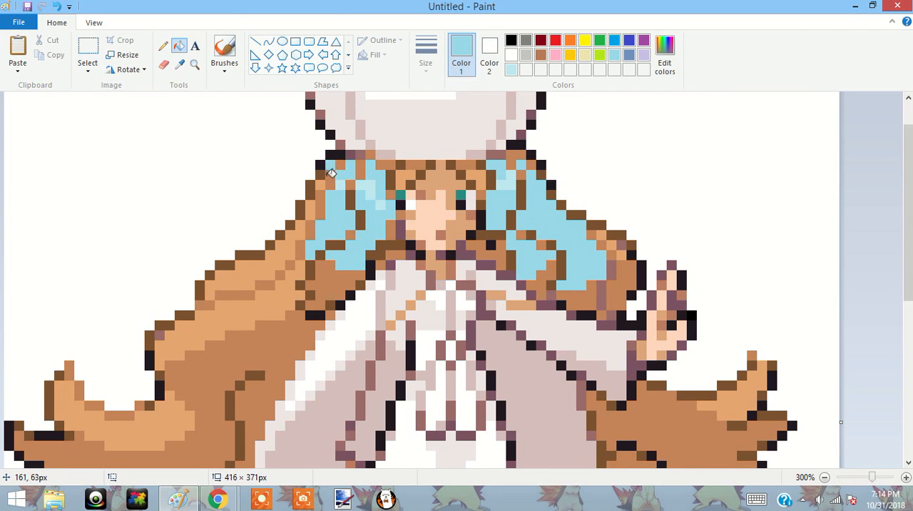
{"action": "left_click", "coordinate": [277, 254]}
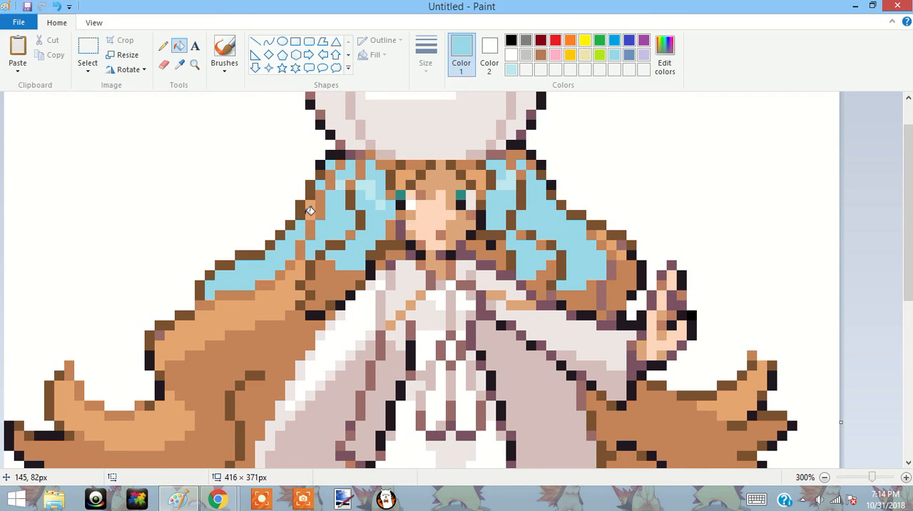
{"action": "left_click", "coordinate": [270, 293]}
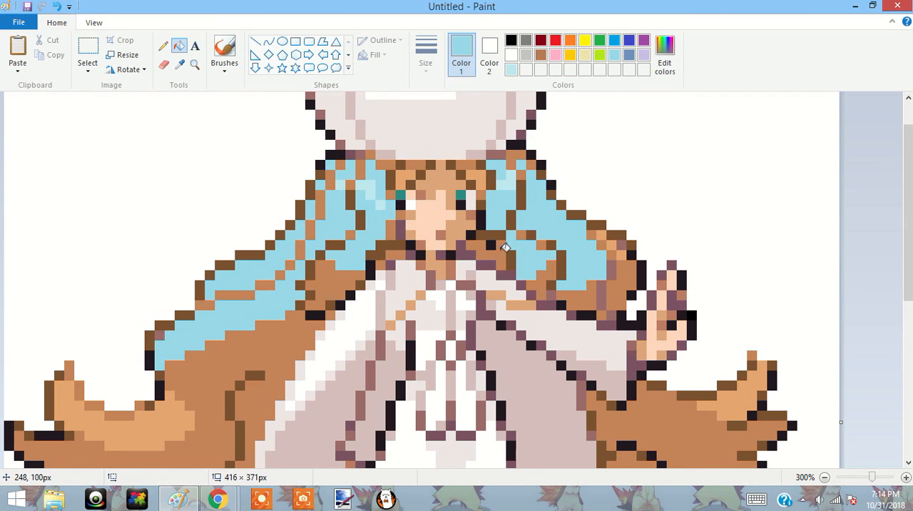
Sample the pale turquoise from the hair highlights and fill the light orange areas of the left and right curled tips.
{"action": "scroll", "coordinate": [556, 228], "scroll_direction": "down", "scroll_amount": 2}
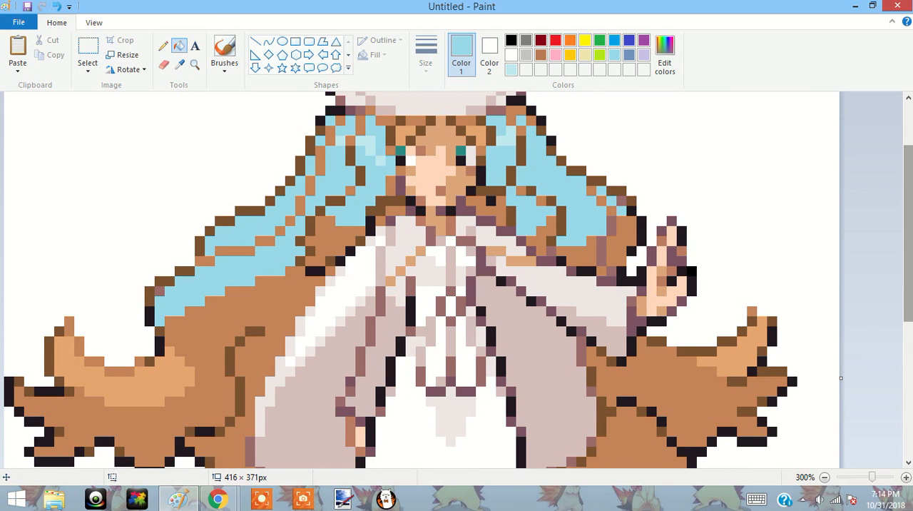
{"action": "scroll", "coordinate": [908, 243], "scroll_direction": "down", "scroll_amount": 1}
{"action": "left_click", "coordinate": [179, 63]}
{"action": "left_click", "coordinate": [367, 102]}
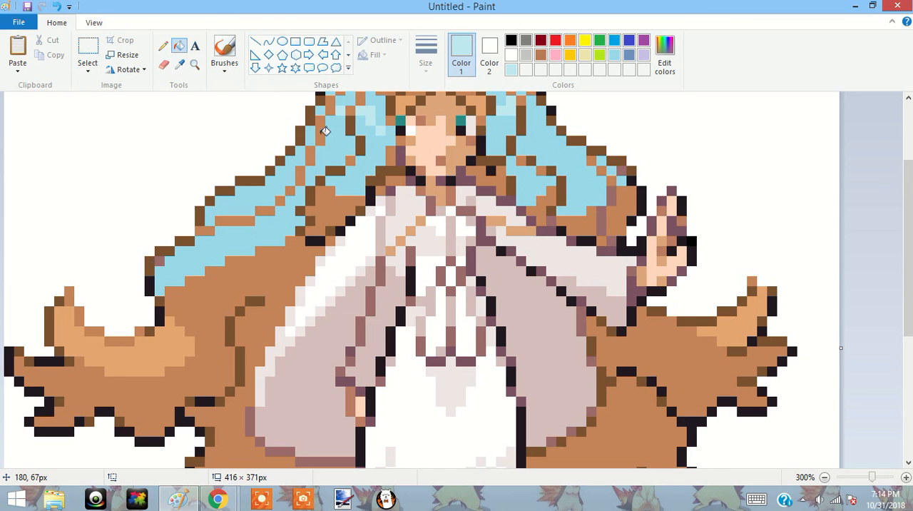
{"action": "left_click", "coordinate": [116, 352]}
{"action": "left_click", "coordinate": [758, 314]}
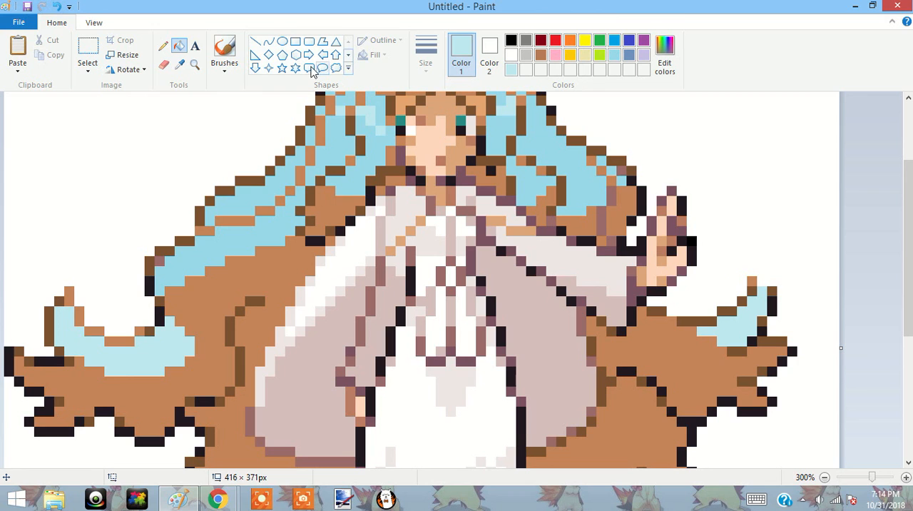
Sample the hair's light turquoise, recolour the tip of the right curl and extend it sideways by one block with the Pencil.
{"action": "left_click", "coordinate": [179, 63]}
{"action": "left_click", "coordinate": [582, 192]}
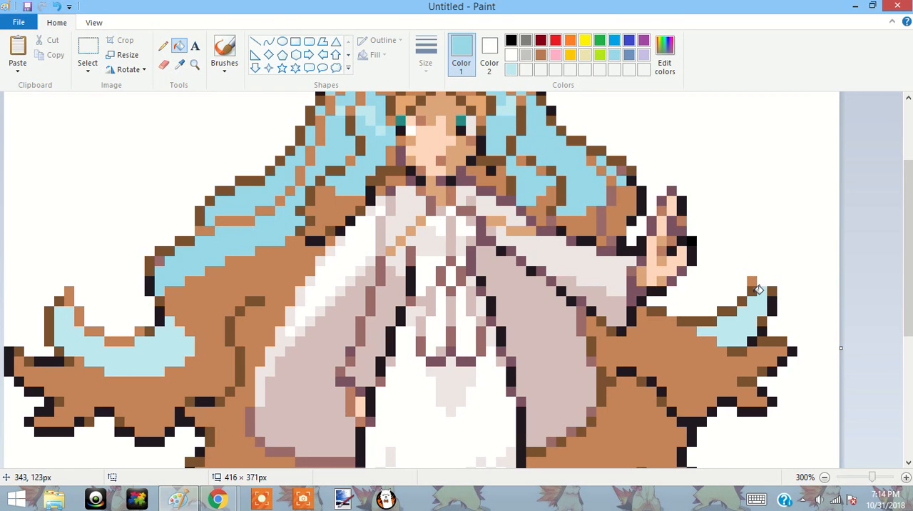
{"action": "left_click", "coordinate": [753, 282]}
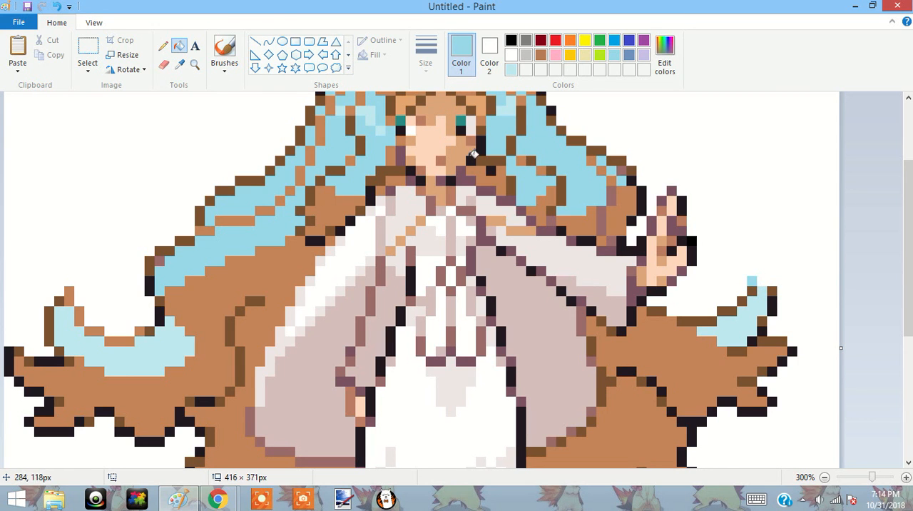
{"action": "left_click", "coordinate": [163, 46]}
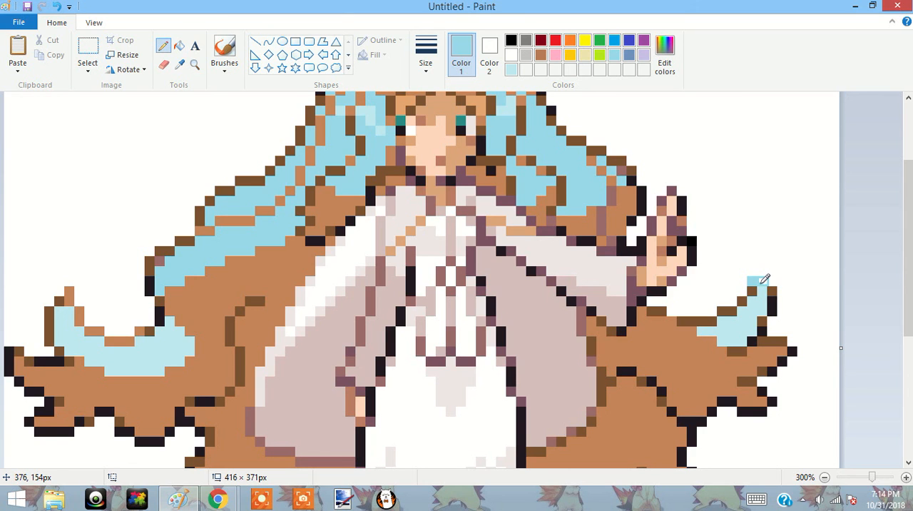
{"action": "left_click", "coordinate": [179, 46]}
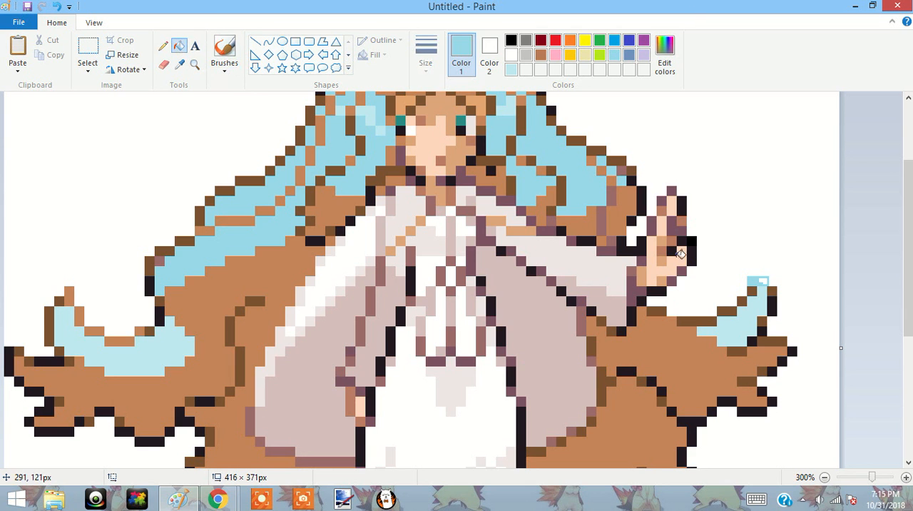
Mix a darker turquoise with RGB 67, 186, 216 and fill the large brown lower hair areas on both sides.
{"action": "left_click_drag", "start_coordinate": [908, 264], "coordinate": [907, 298]}
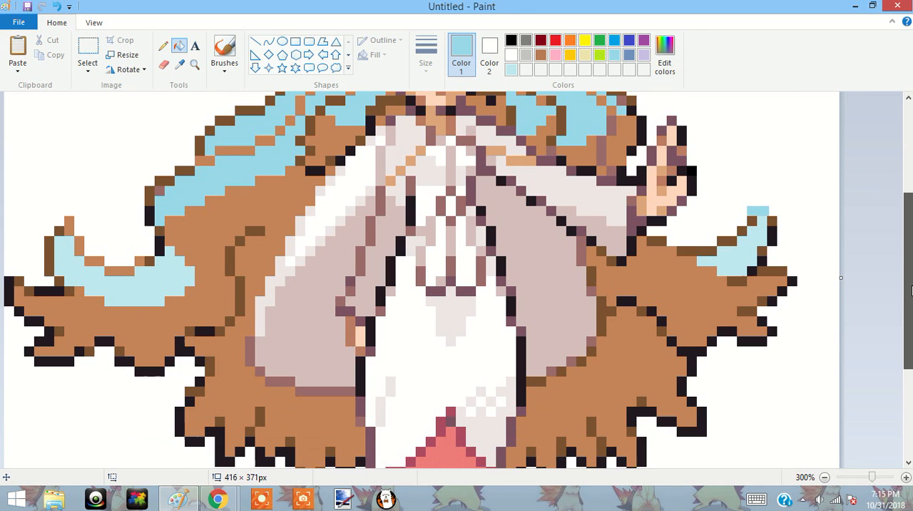
{"action": "left_click", "coordinate": [667, 55]}
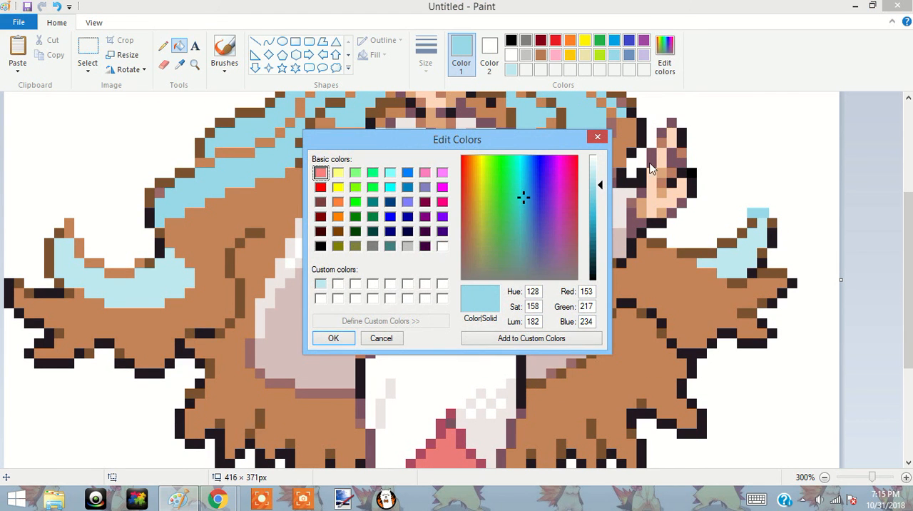
{"action": "left_click_drag", "start_coordinate": [591, 193], "coordinate": [599, 216]}
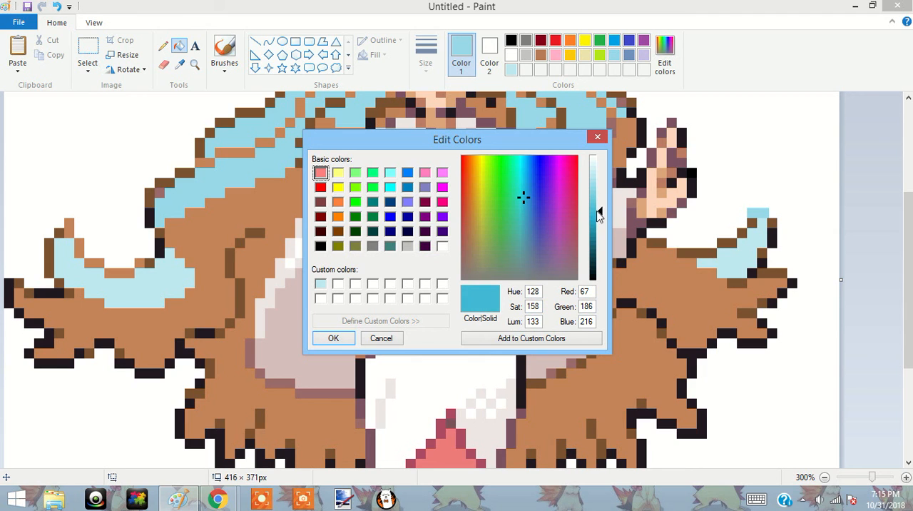
{"action": "left_click", "coordinate": [333, 338]}
{"action": "left_click", "coordinate": [209, 245]}
{"action": "left_click", "coordinate": [551, 417]}
{"action": "left_click", "coordinate": [659, 298]}
Mix a medium turquoise with RGB 102, 199, 223 and refill the large lower hair areas on both sides.
{"action": "scroll", "coordinate": [689, 291], "scroll_direction": "up", "scroll_amount": 1}
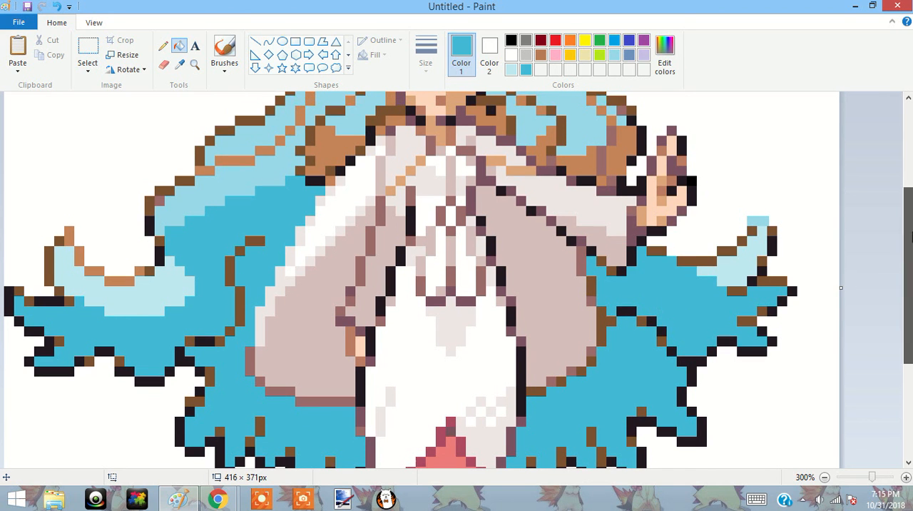
{"action": "left_click", "coordinate": [665, 57]}
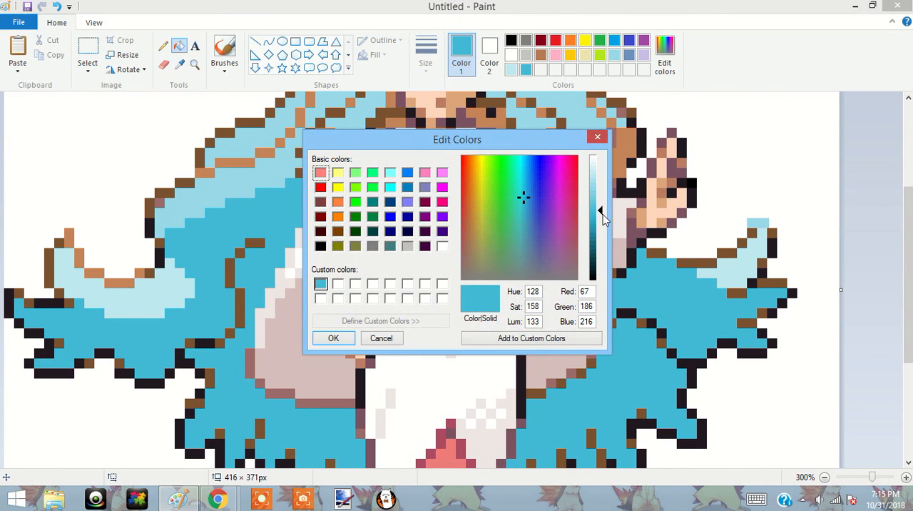
{"action": "left_click_drag", "start_coordinate": [599, 214], "coordinate": [599, 205]}
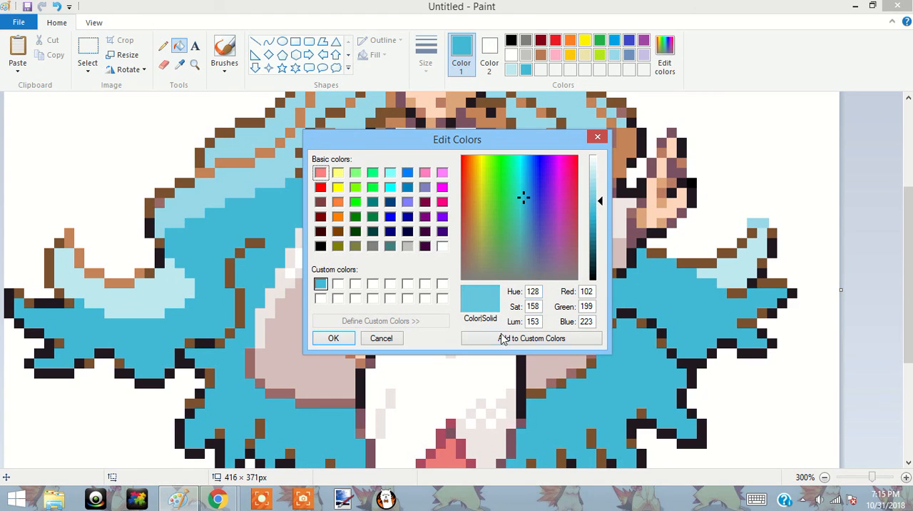
{"action": "left_click", "coordinate": [333, 338]}
{"action": "left_click", "coordinate": [183, 327]}
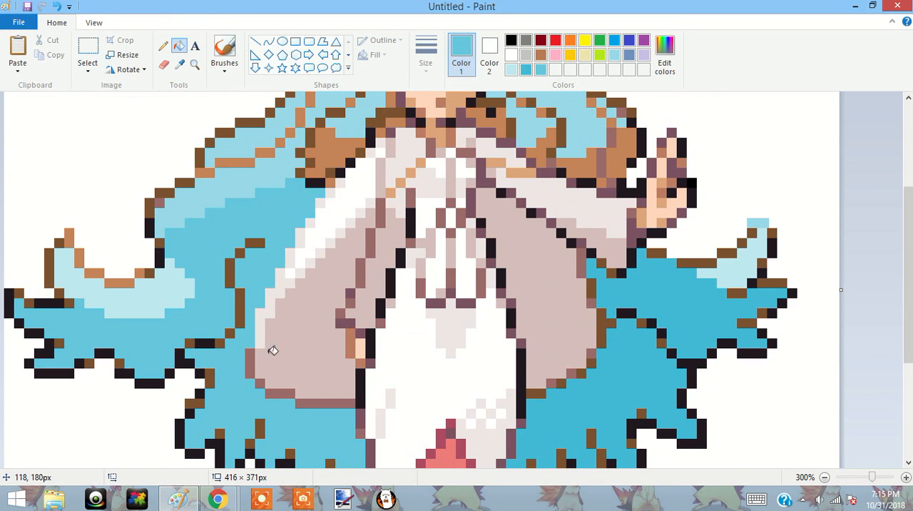
{"action": "left_click", "coordinate": [628, 335]}
{"action": "left_click", "coordinate": [661, 305]}
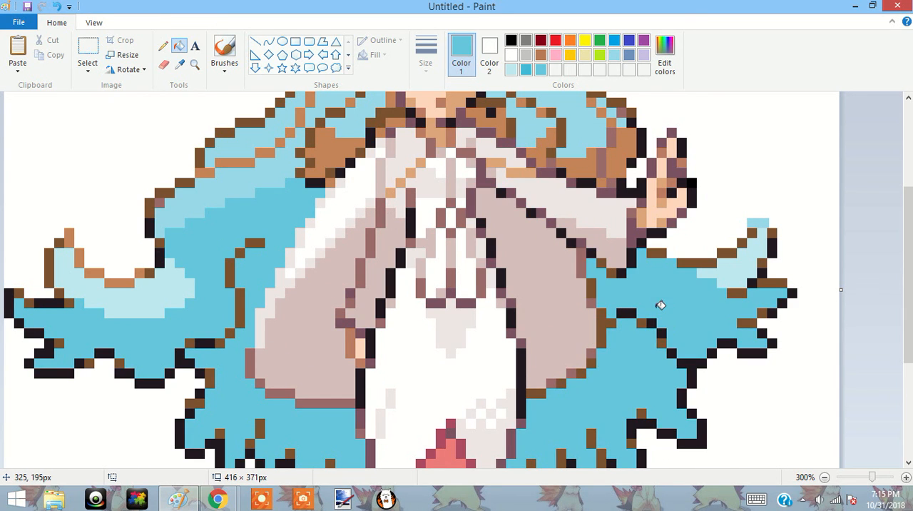
Fill the brown shadow patches in the hair right of the face with the medium turquoise, including the strand under the hat.
{"action": "left_click_drag", "start_coordinate": [906, 286], "coordinate": [891, 230]}
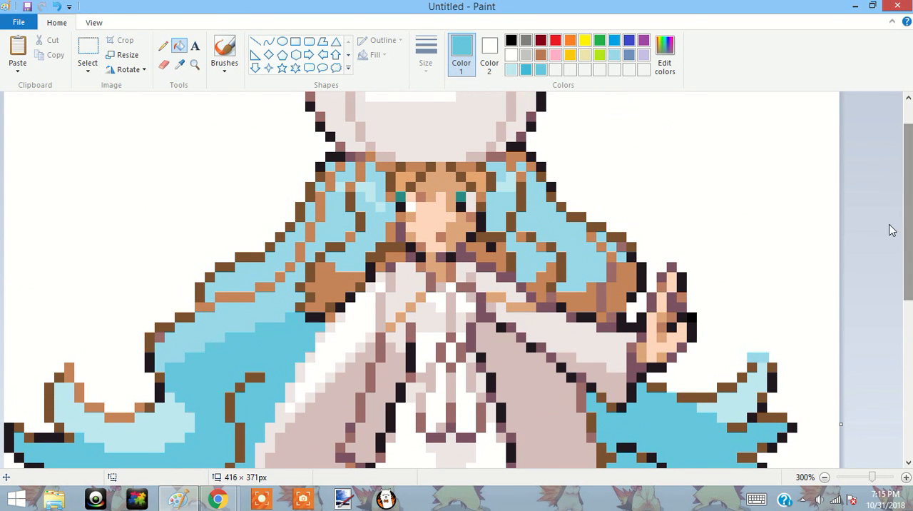
{"action": "left_click", "coordinate": [626, 270]}
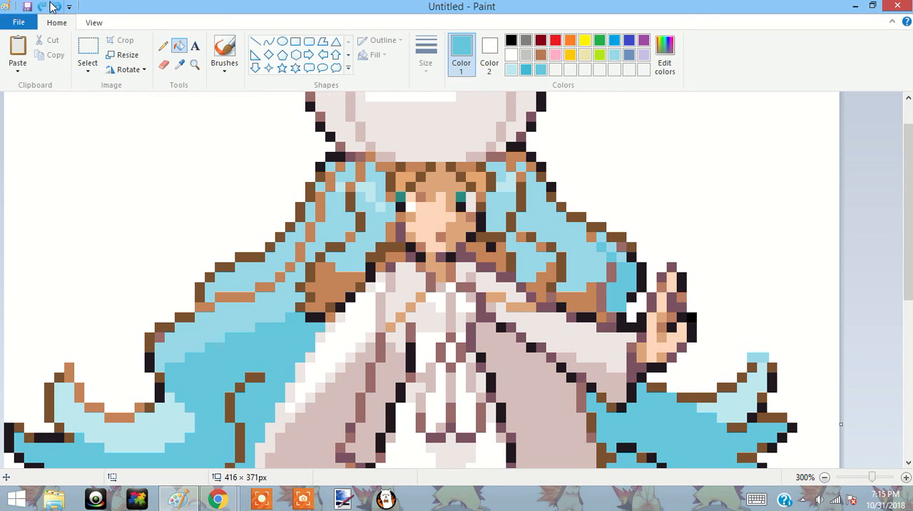
{"action": "left_click", "coordinate": [592, 234]}
{"action": "left_click", "coordinate": [591, 292]}
{"action": "left_click", "coordinate": [544, 282]}
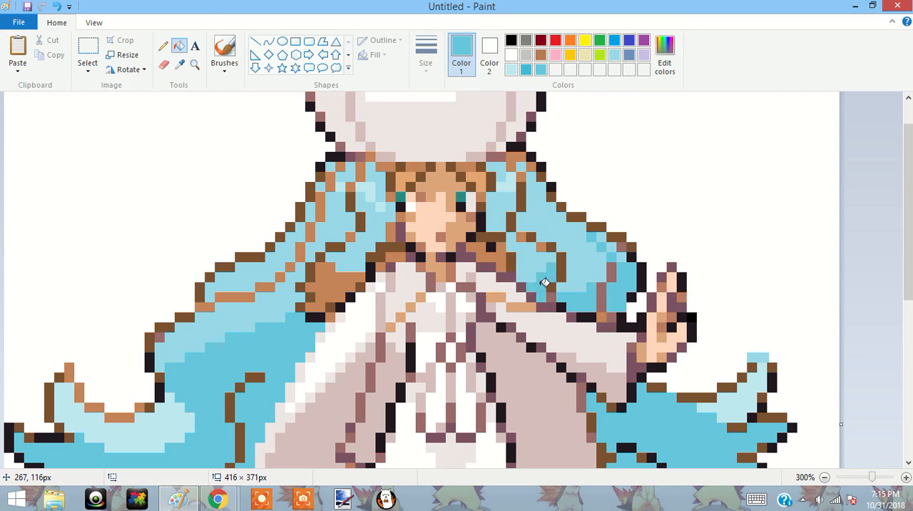
{"action": "left_click", "coordinate": [502, 254]}
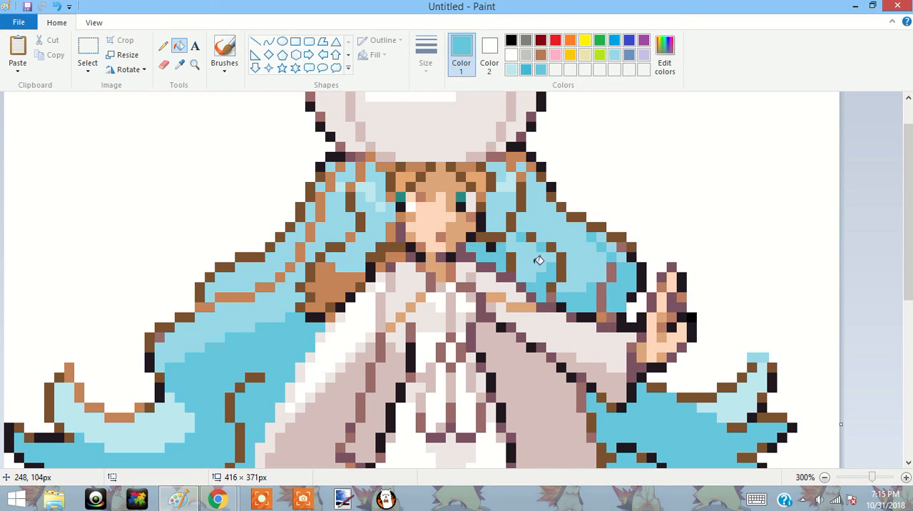
{"action": "left_click", "coordinate": [517, 154]}
Fill the brown shadow patches and strands in the hair left of the face with the medium turquoise.
{"action": "left_click", "coordinate": [395, 238]}
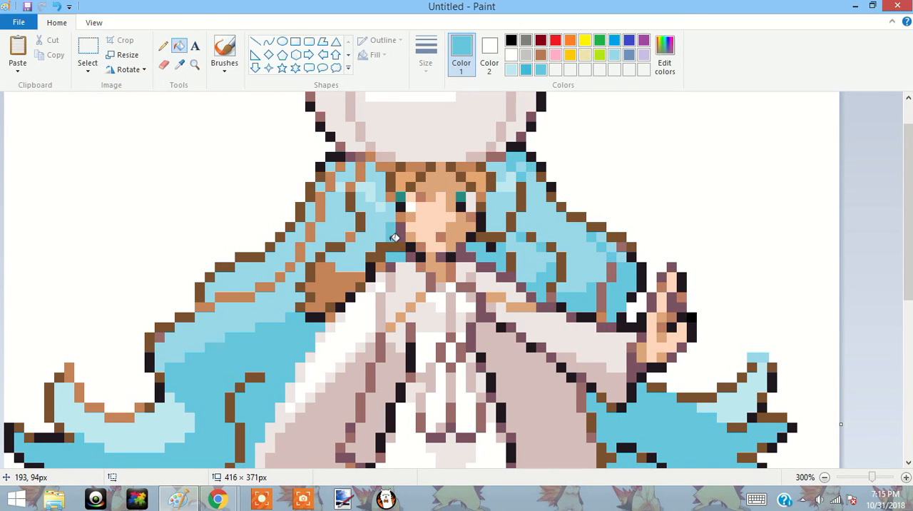
{"action": "left_click", "coordinate": [347, 267]}
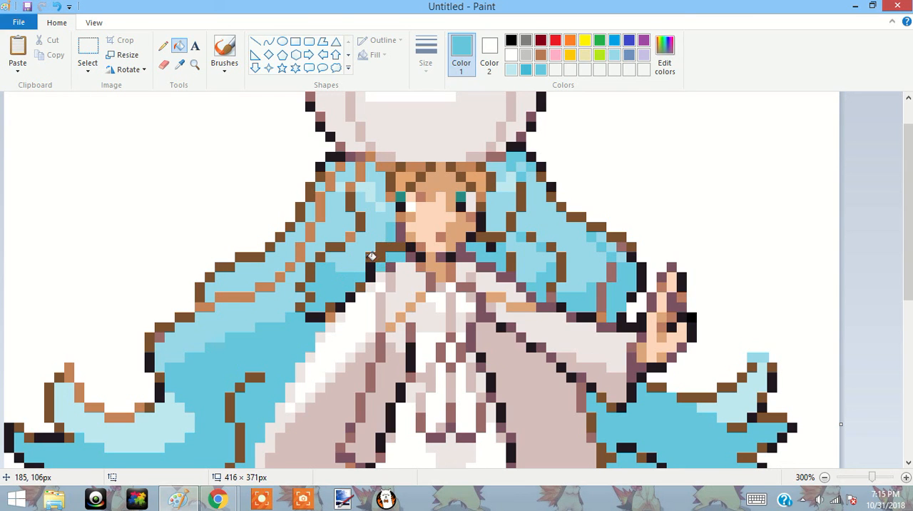
{"action": "left_click", "coordinate": [352, 235]}
{"action": "left_click", "coordinate": [359, 178]}
{"action": "left_click", "coordinate": [336, 170]}
{"action": "left_click", "coordinate": [320, 209]}
{"action": "left_click", "coordinate": [314, 231]}
{"action": "left_click", "coordinate": [291, 261]}
{"action": "left_click", "coordinate": [237, 295]}
{"action": "left_click", "coordinate": [202, 305]}
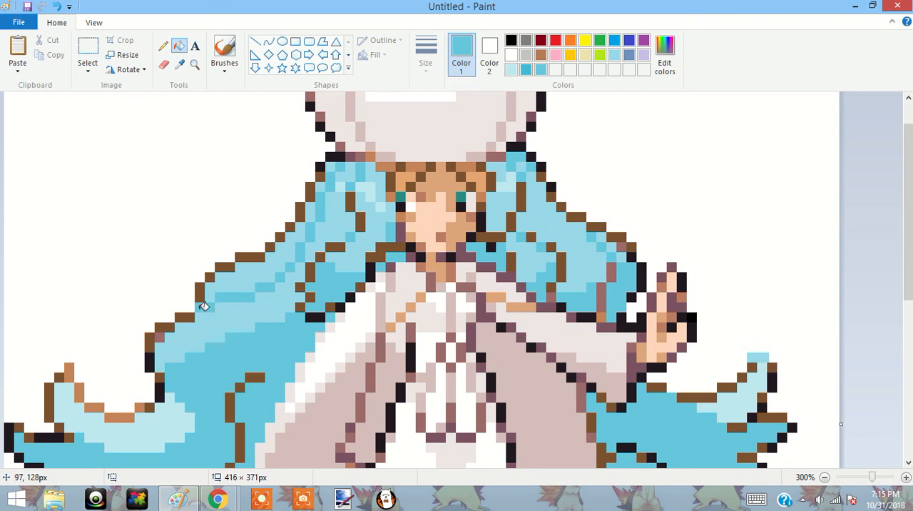
Recolour the light-brown upper edge of the left curl, up to its tip, with the medium turquoise.
{"action": "left_click", "coordinate": [122, 414]}
{"action": "left_click", "coordinate": [99, 407]}
{"action": "left_click", "coordinate": [86, 391]}
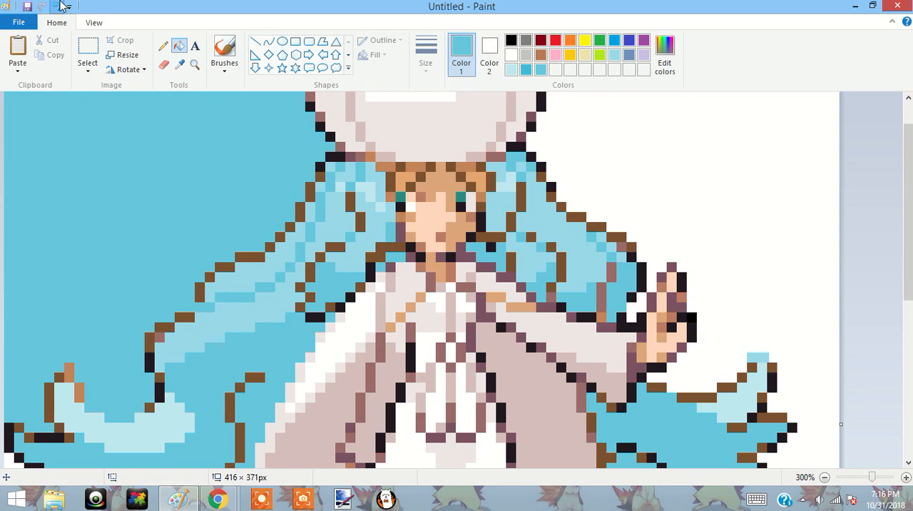
{"action": "left_click", "coordinate": [62, 6]}
{"action": "left_click", "coordinate": [79, 385]}
{"action": "left_click", "coordinate": [69, 369]}
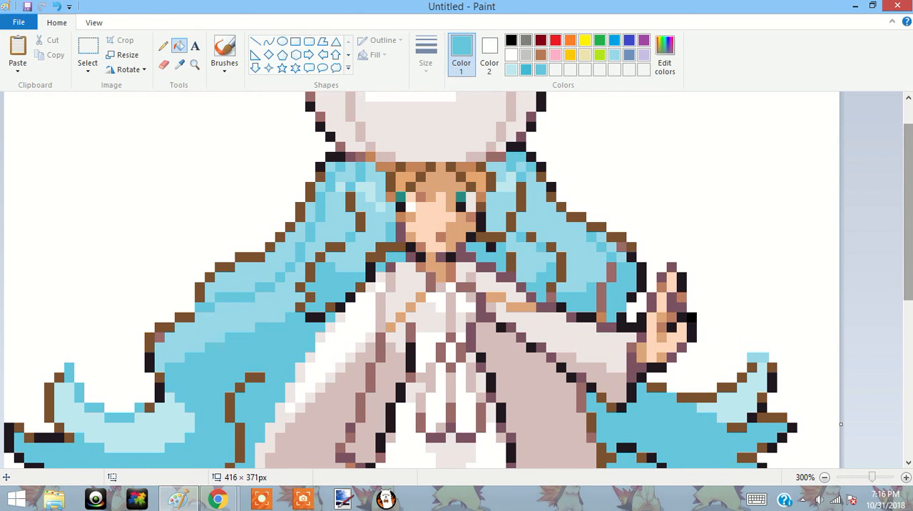
{"action": "scroll", "coordinate": [907, 214], "scroll_direction": "down", "scroll_amount": 3}
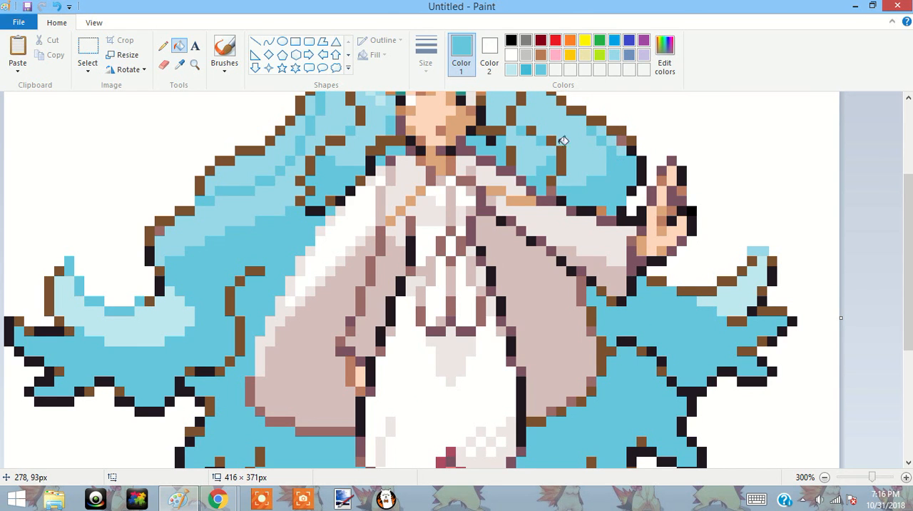
{"action": "left_click_drag", "start_coordinate": [910, 218], "coordinate": [906, 142]}
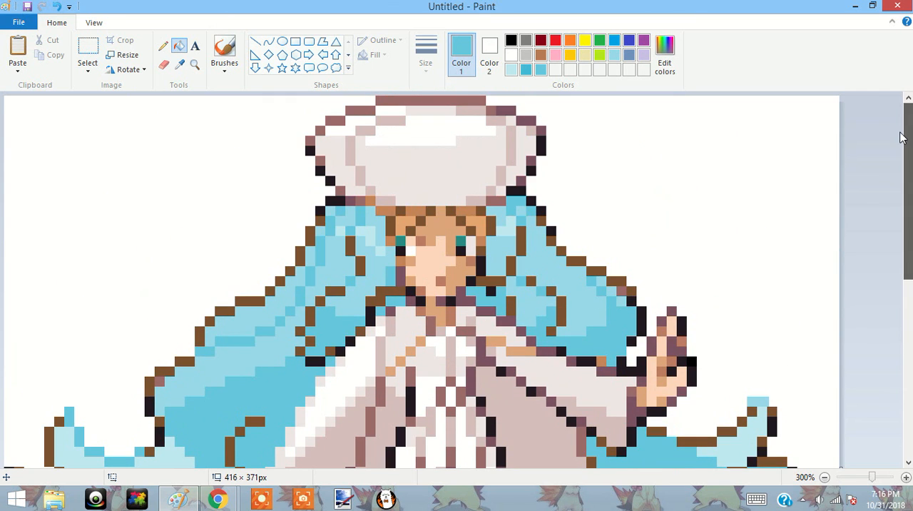
{"action": "left_click", "coordinate": [666, 63]}
{"action": "left_click", "coordinate": [599, 212]}
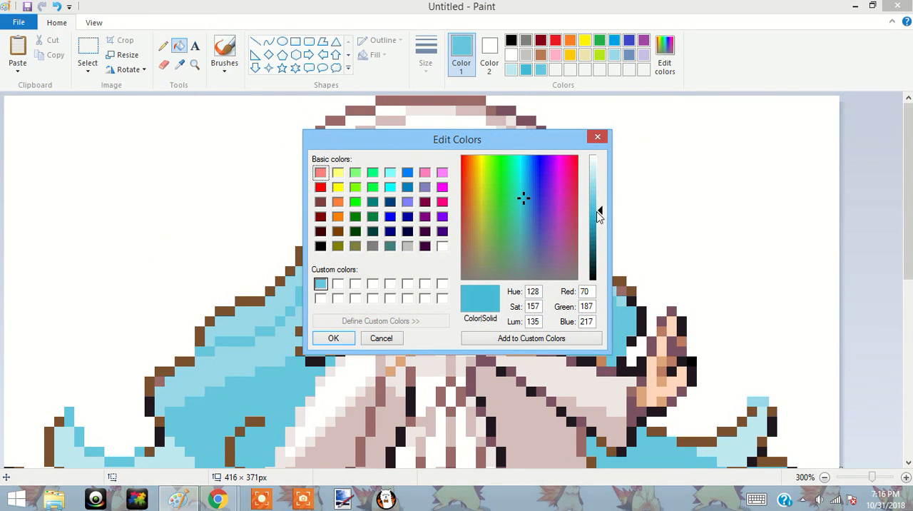
{"action": "left_click", "coordinate": [597, 136]}
Fill the dark-brown strands and outer outline of the hair right of the face with the saved darker turquoise.
{"action": "left_click", "coordinate": [526, 70]}
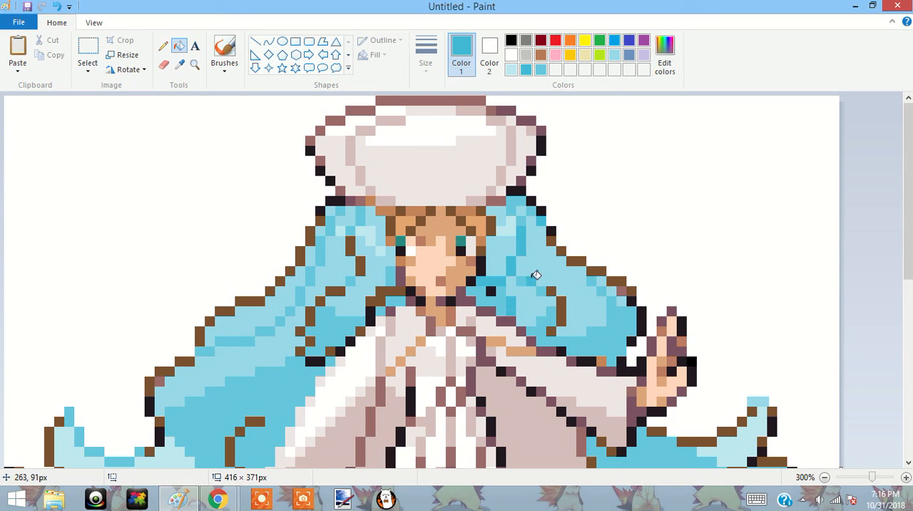
{"action": "left_click", "coordinate": [559, 307]}
{"action": "left_click", "coordinate": [576, 260]}
{"action": "left_click", "coordinate": [595, 268]}
{"action": "left_click", "coordinate": [616, 279]}
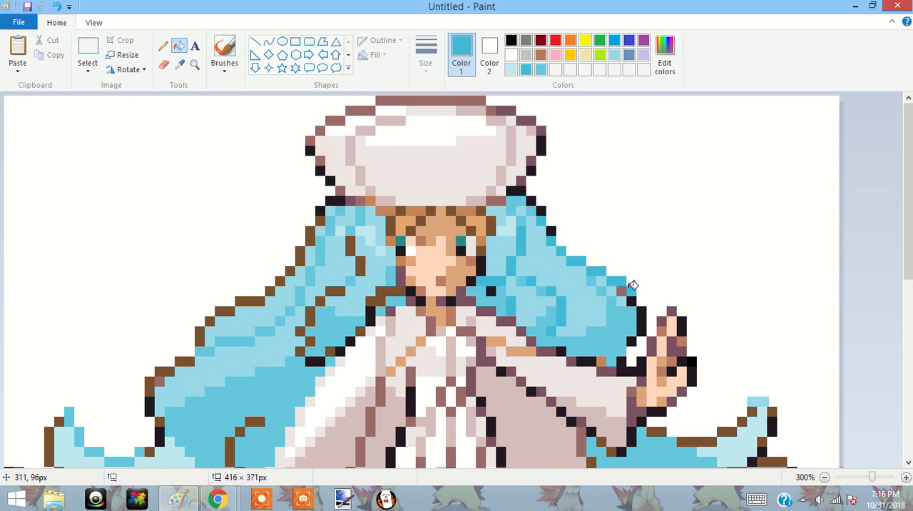
Fill the brown outline blocks of the right curl and the hair tips beneath it with the darker turquoise.
{"action": "left_click", "coordinate": [662, 430]}
{"action": "left_click", "coordinate": [690, 440]}
{"action": "left_click", "coordinate": [726, 430]}
{"action": "left_click", "coordinate": [742, 421]}
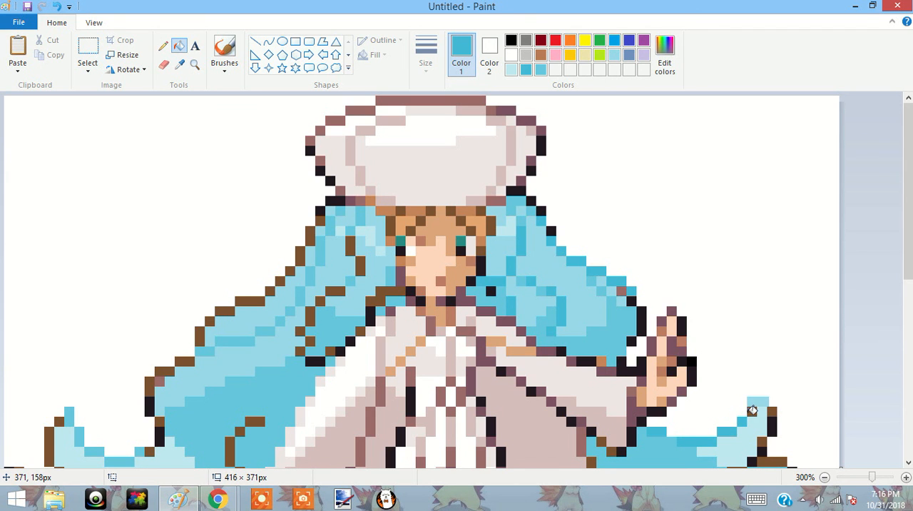
{"action": "scroll", "coordinate": [910, 283], "scroll_direction": "down", "scroll_amount": 5}
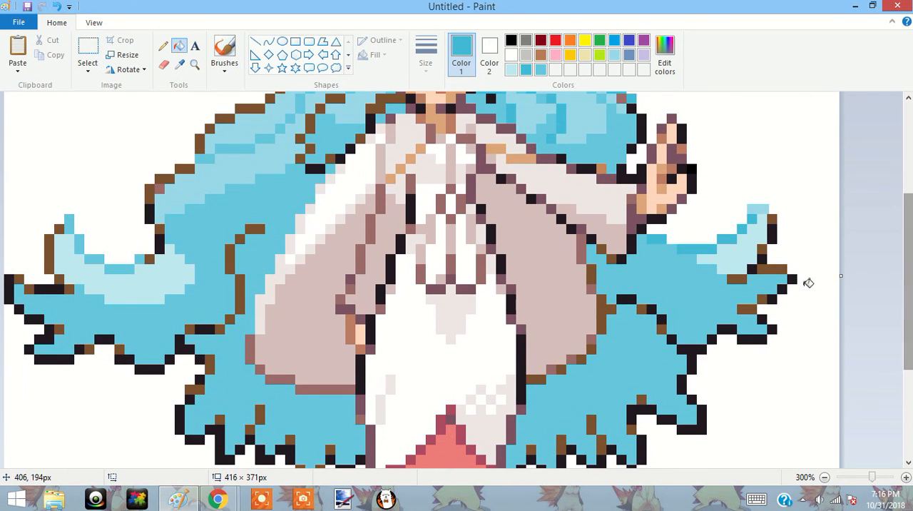
{"action": "left_click", "coordinate": [778, 268]}
{"action": "left_click", "coordinate": [773, 236]}
{"action": "left_click", "coordinate": [746, 278]}
{"action": "left_click", "coordinate": [755, 307]}
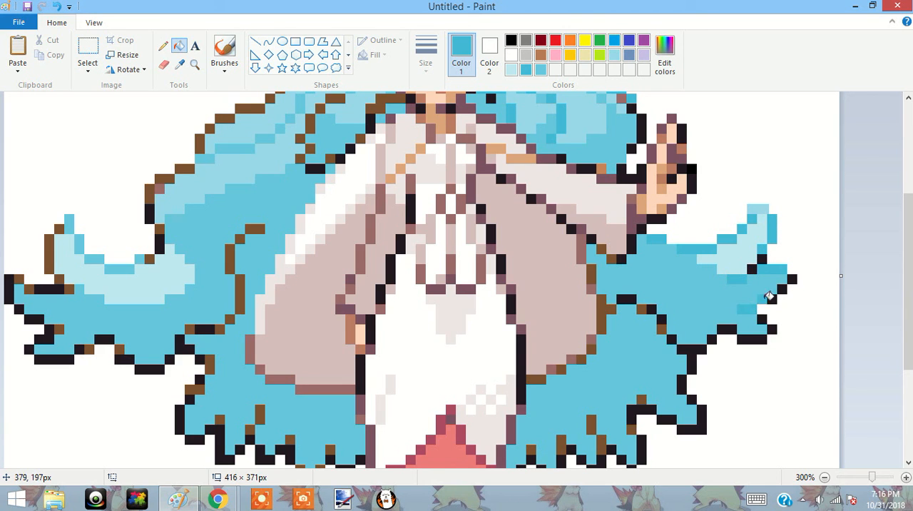
Recolour the brown accents in the lower hair right of the dress with the darker turquoise.
{"action": "scroll", "coordinate": [774, 235], "scroll_direction": "down", "scroll_amount": 3}
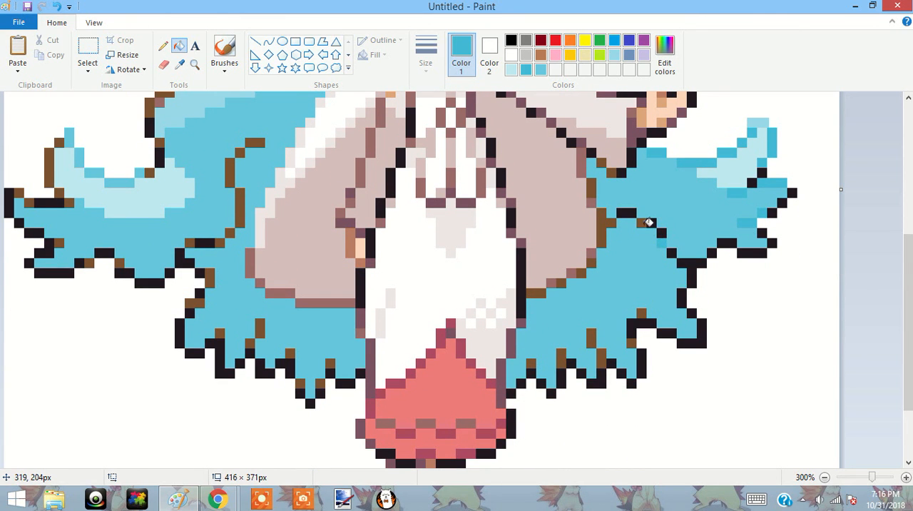
{"action": "left_click", "coordinate": [645, 312]}
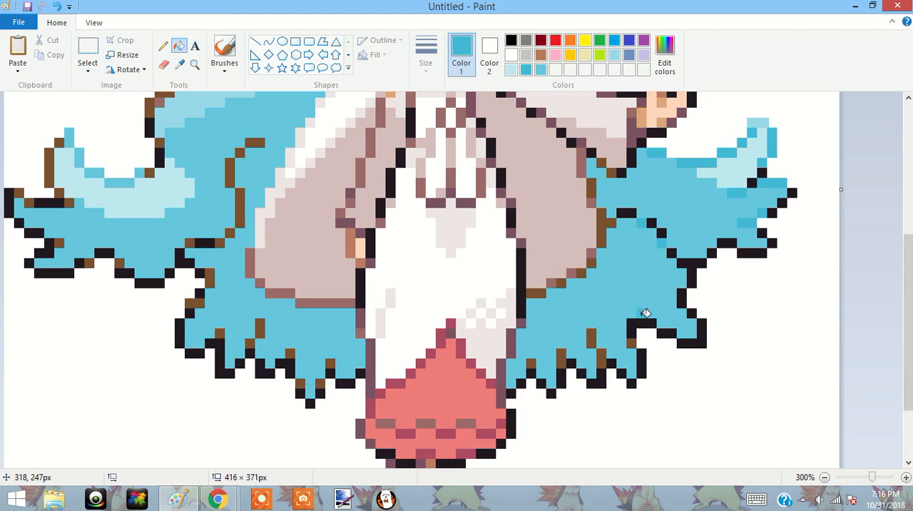
{"action": "left_click", "coordinate": [595, 337]}
{"action": "left_click", "coordinate": [601, 354]}
{"action": "left_click", "coordinate": [562, 357]}
Fill the brown accents in the lower hair left of the dress and the long strand beside the cloak with the darker turquoise.
{"action": "left_click", "coordinate": [331, 364]}
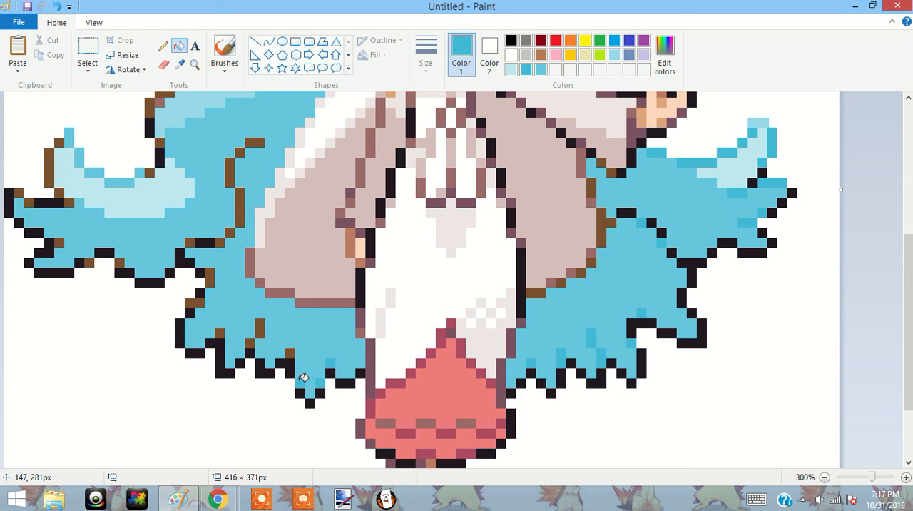
{"action": "left_click", "coordinate": [260, 325]}
{"action": "left_click", "coordinate": [197, 301]}
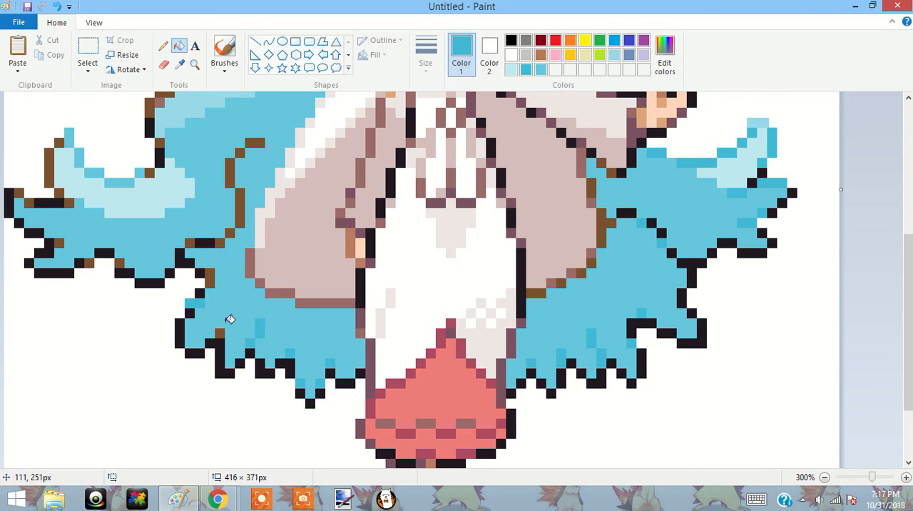
{"action": "left_click", "coordinate": [191, 241]}
{"action": "left_click", "coordinate": [243, 211]}
{"action": "left_click", "coordinate": [232, 172]}
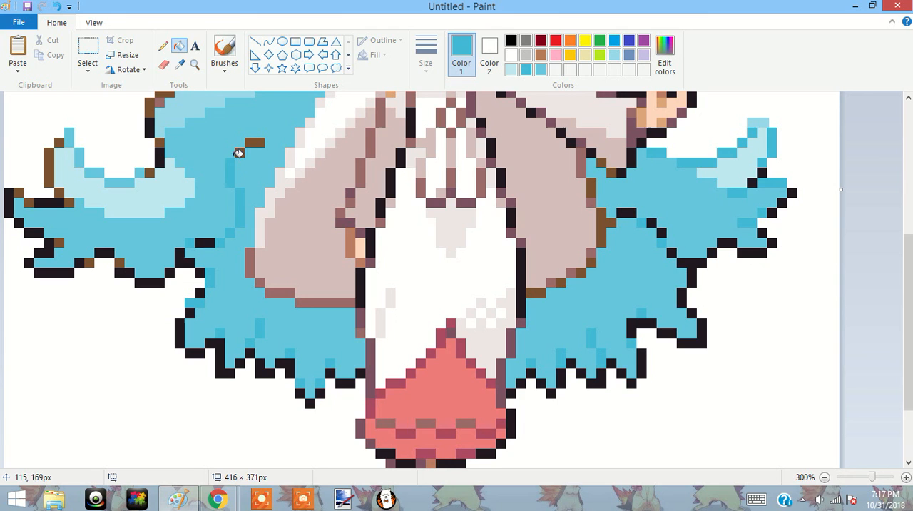
{"action": "left_click", "coordinate": [265, 134]}
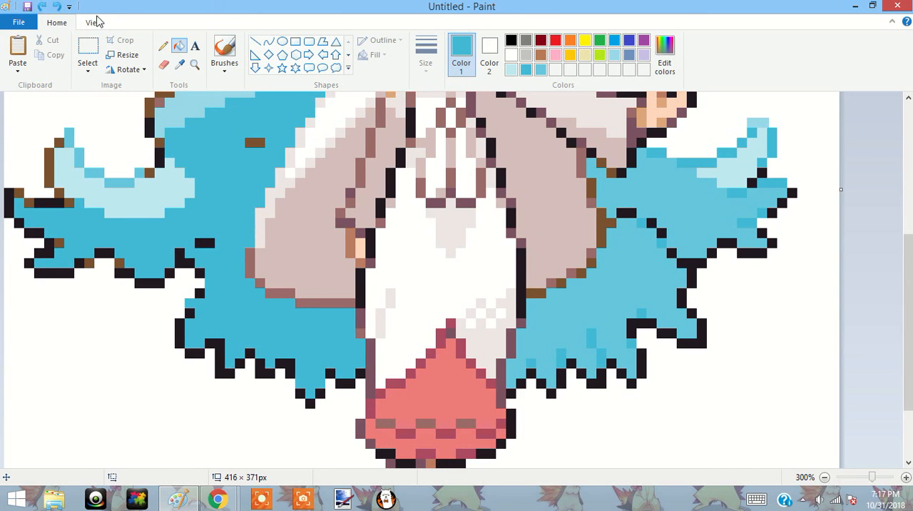
{"action": "left_click", "coordinate": [46, 6]}
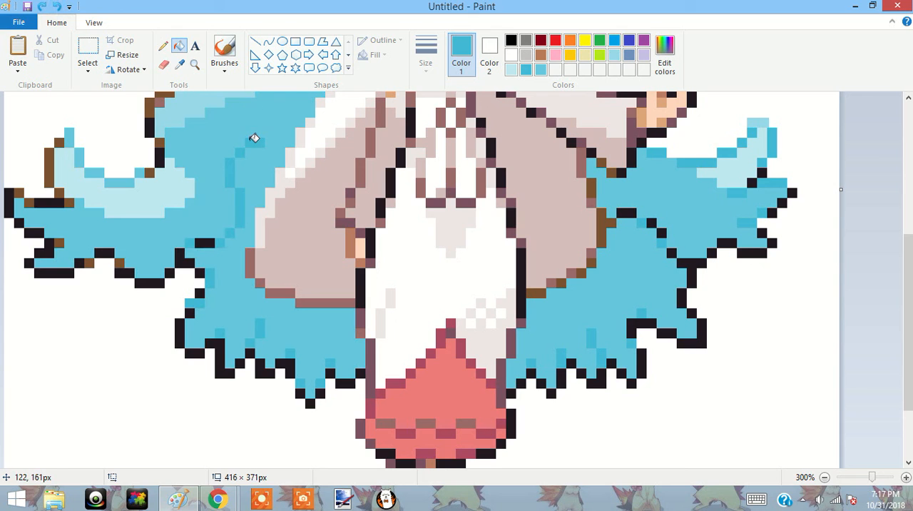
Fill the remaining brown outline blocks of the left curl and the hair tips below it with the darker turquoise.
{"action": "left_click", "coordinate": [50, 171]}
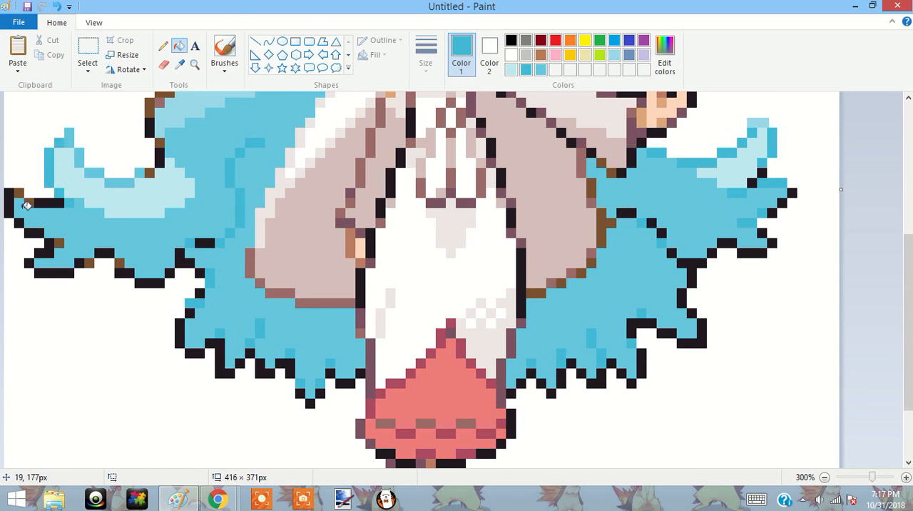
{"action": "left_click", "coordinate": [20, 192]}
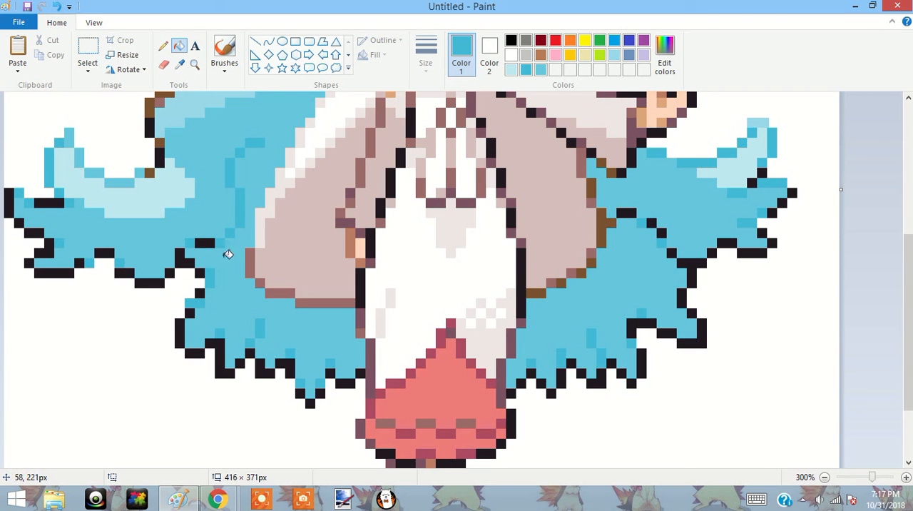
{"action": "left_click_drag", "start_coordinate": [908, 323], "coordinate": [908, 230]}
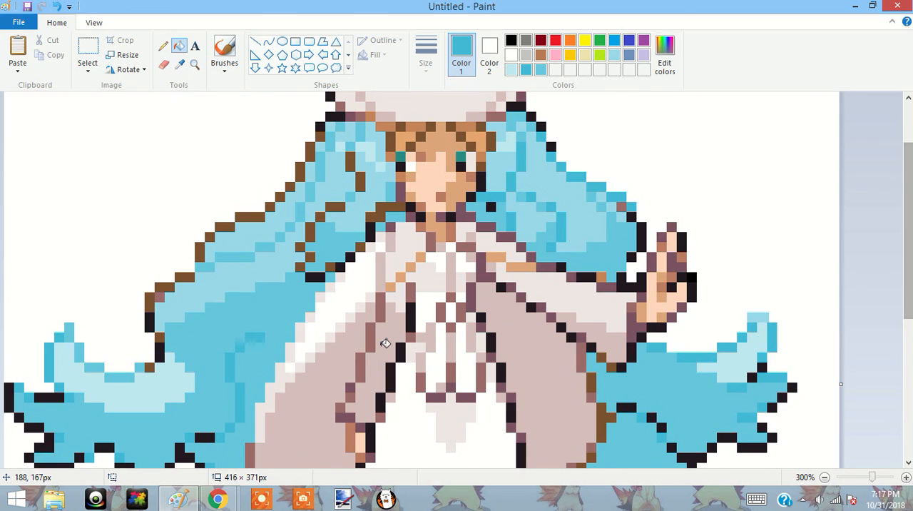
{"action": "left_click", "coordinate": [149, 362]}
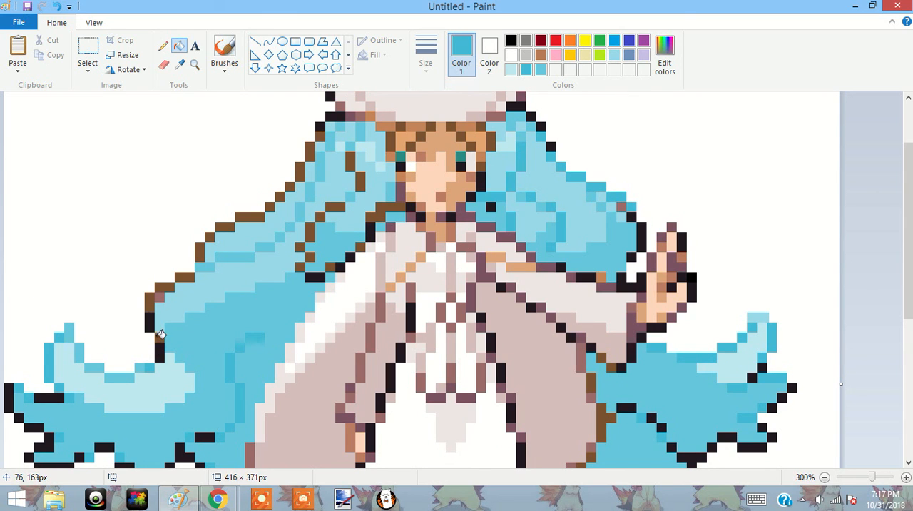
Recolour the brown outer outline of the left hair, from above the curl up to the hat, with the darker turquoise.
{"action": "left_click", "coordinate": [150, 302]}
{"action": "left_click", "coordinate": [167, 284]}
{"action": "left_click", "coordinate": [184, 277]}
{"action": "left_click", "coordinate": [200, 252]}
{"action": "left_click", "coordinate": [209, 237]}
{"action": "left_click", "coordinate": [223, 225]}
{"action": "left_click", "coordinate": [247, 213]}
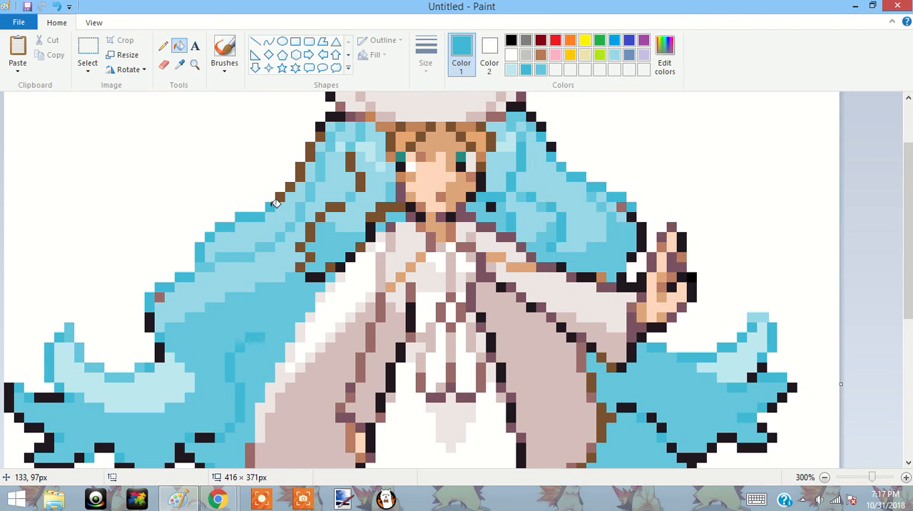
{"action": "left_click", "coordinate": [283, 187]}
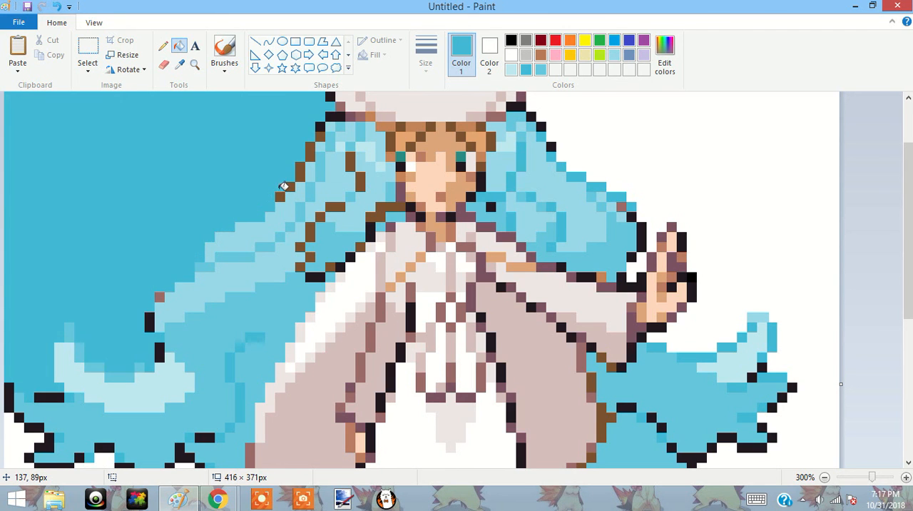
{"action": "left_click", "coordinate": [44, 6]}
{"action": "left_click", "coordinate": [308, 152]}
{"action": "left_click", "coordinate": [302, 173]}
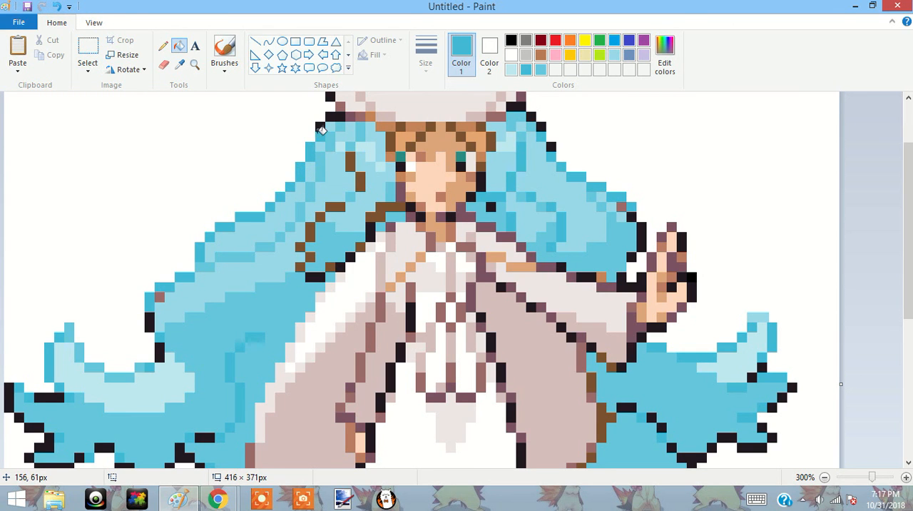
Fill the brown inner strands of the left hair, down to the shoulder and beside the chin, with the darker turquoise.
{"action": "left_click", "coordinate": [354, 159]}
{"action": "left_click", "coordinate": [335, 206]}
{"action": "left_click", "coordinate": [311, 229]}
{"action": "left_click", "coordinate": [302, 246]}
{"action": "left_click", "coordinate": [301, 266]}
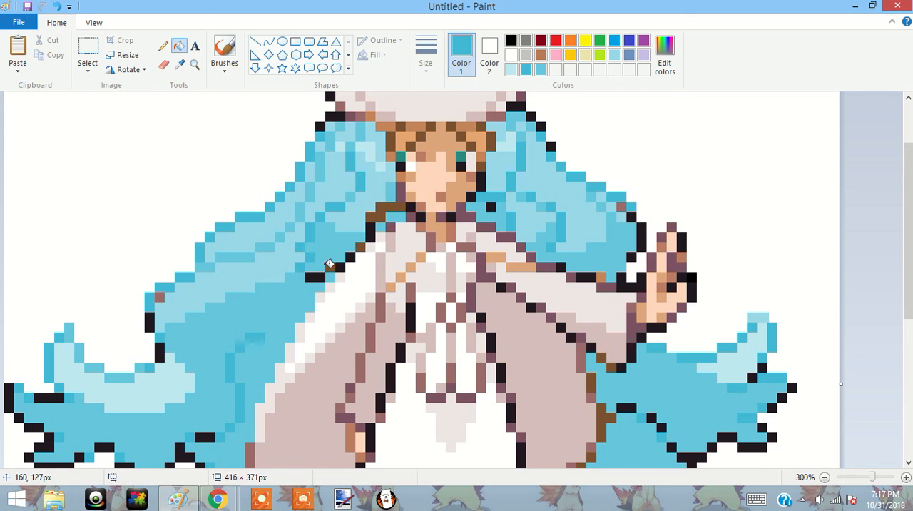
{"action": "left_click", "coordinate": [361, 245]}
{"action": "left_click", "coordinate": [377, 209]}
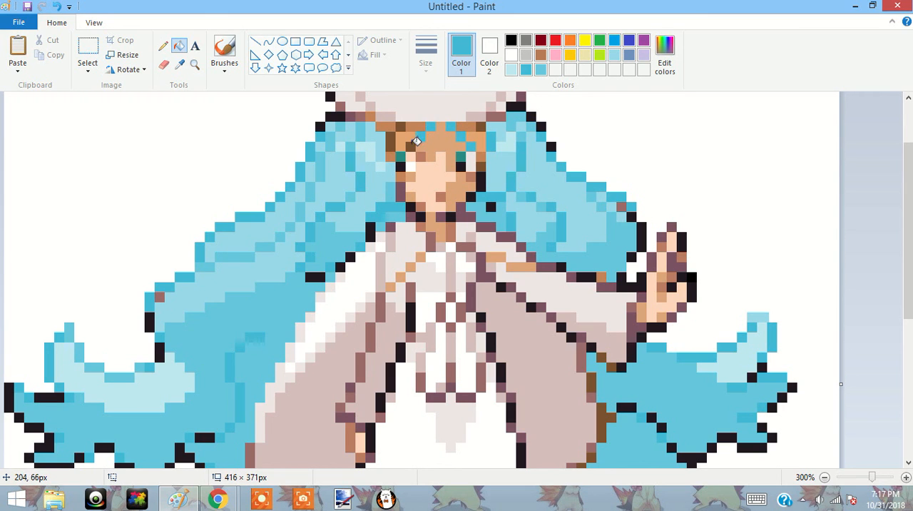
Fill the fringe's dark-brown outline with the darker turquoise and the tan patches on both sides of the forehead with the lightest turquoise.
{"action": "left_click", "coordinate": [392, 134]}
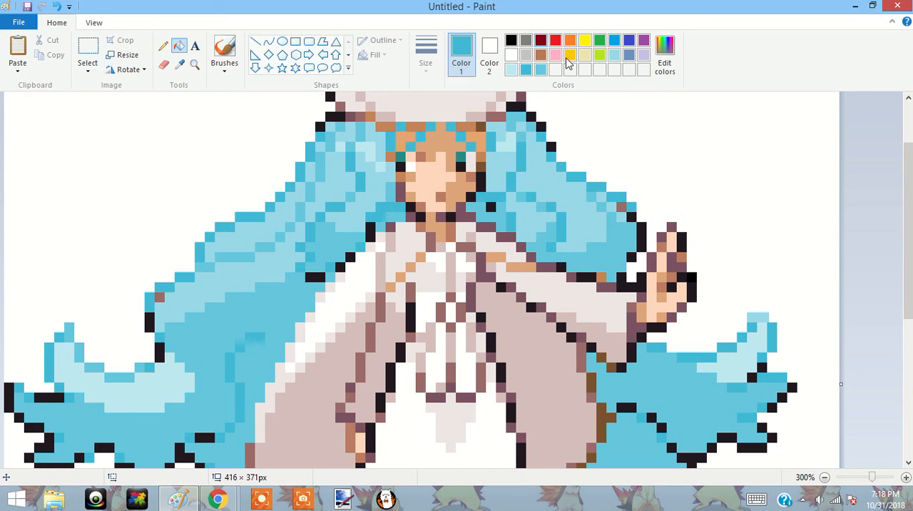
{"action": "left_click", "coordinate": [481, 137]}
{"action": "left_click", "coordinate": [57, 8]}
{"action": "left_click", "coordinate": [510, 69]}
{"action": "left_click", "coordinate": [481, 141]}
{"action": "left_click", "coordinate": [408, 138]}
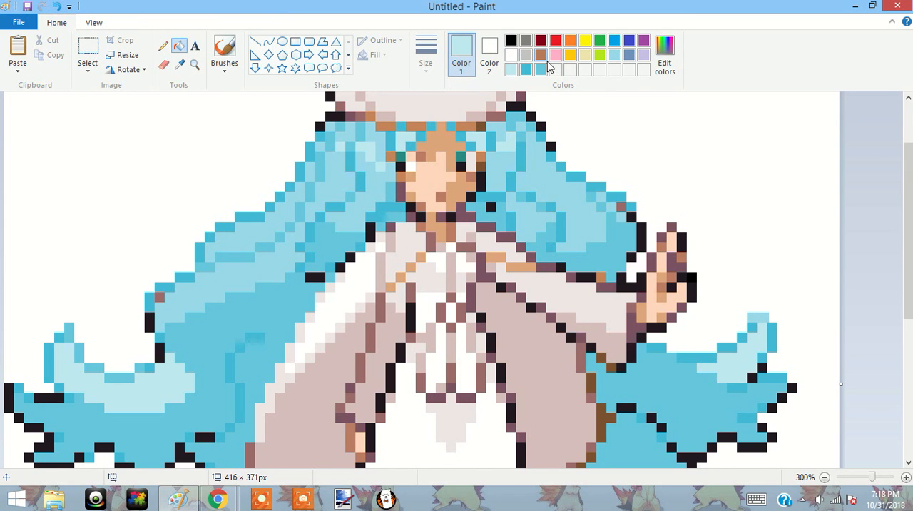
Fill the light-brown fringe blocks directly under the hat with the medium turquoise.
{"action": "left_click", "coordinate": [526, 69]}
{"action": "left_click", "coordinate": [471, 126]}
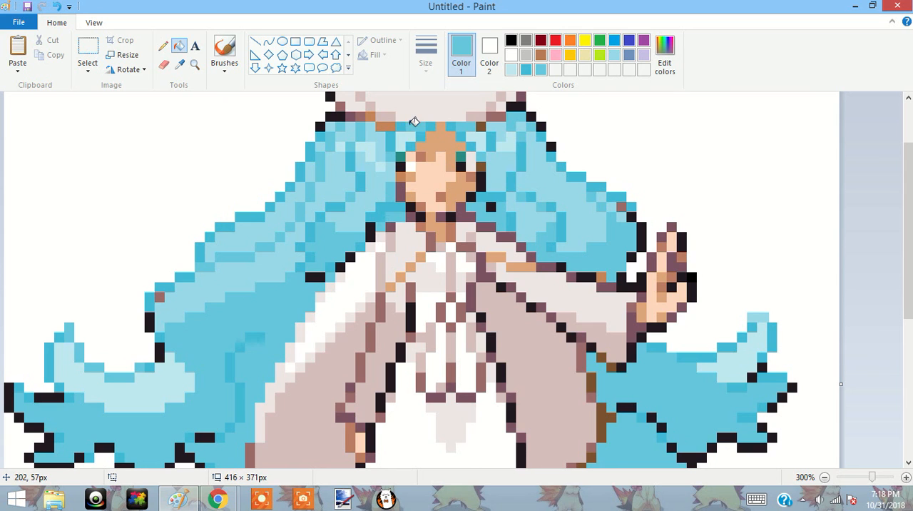
{"action": "left_click", "coordinate": [385, 125]}
Start opening another picture and browse to the Pictures folder.
{"action": "mouse_move", "coordinate": [872, 476]}
{"action": "left_mouse_down"}
{"action": "mouse_move", "coordinate": [860, 482]}
{"action": "mouse_move", "coordinate": [873, 476]}
{"action": "left_mouse_up"}
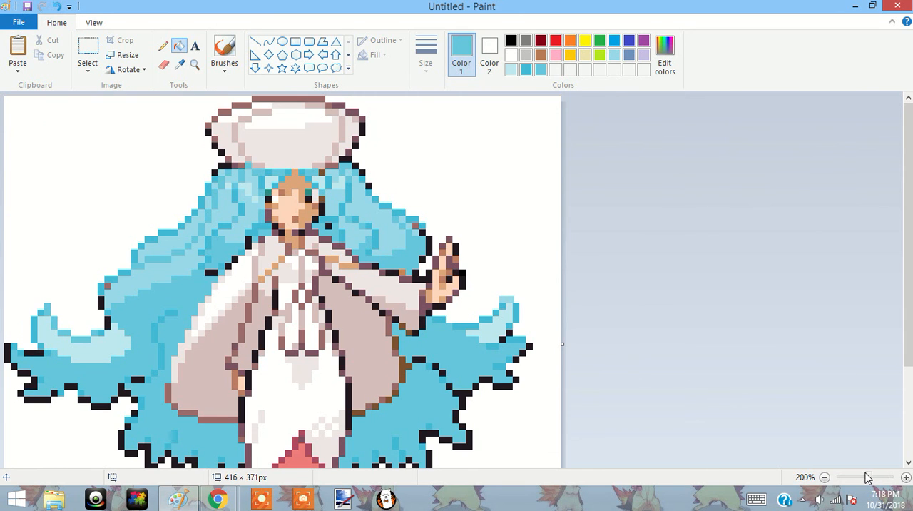
{"action": "left_click_drag", "start_coordinate": [868, 480], "coordinate": [870, 482]}
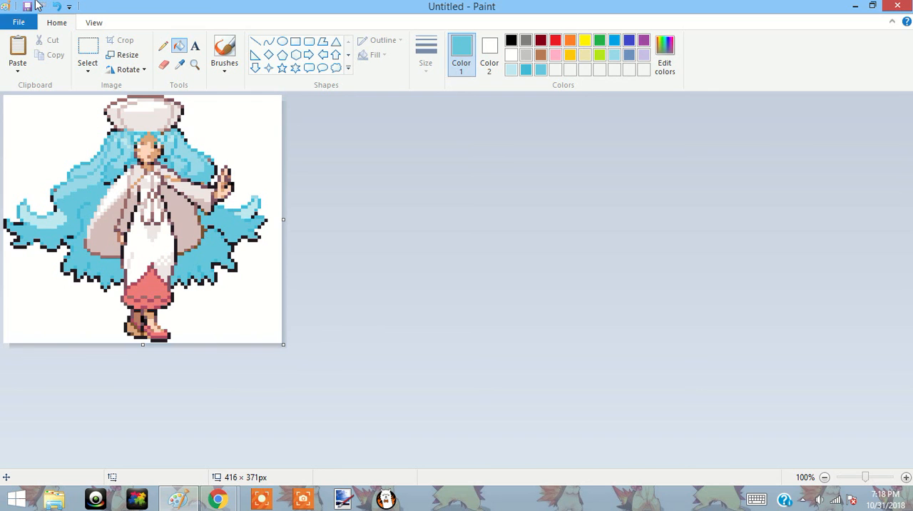
{"action": "left_click", "coordinate": [19, 22]}
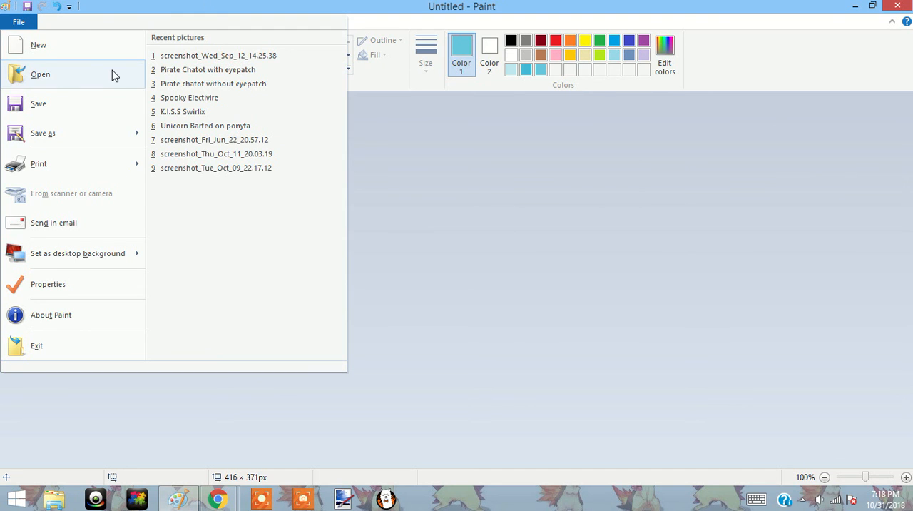
{"action": "key", "text": "Escape"}
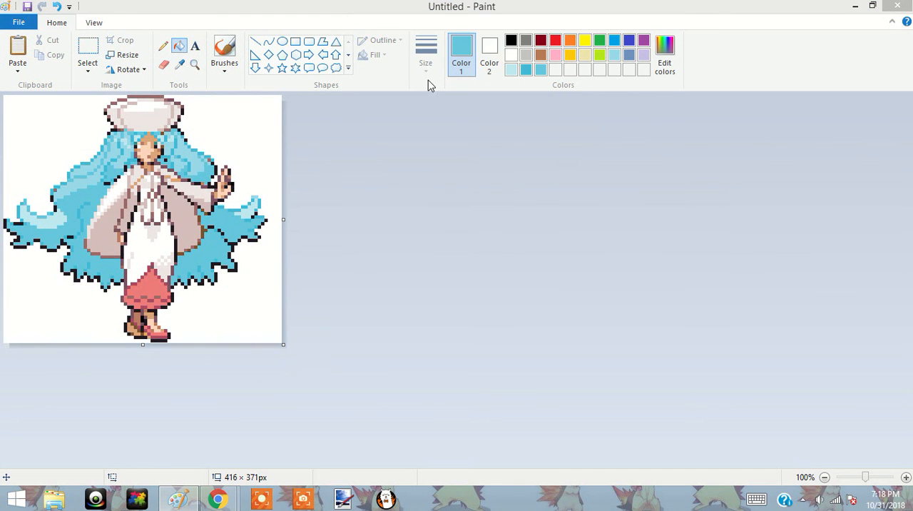
{"action": "key", "text": "ctrl+o"}
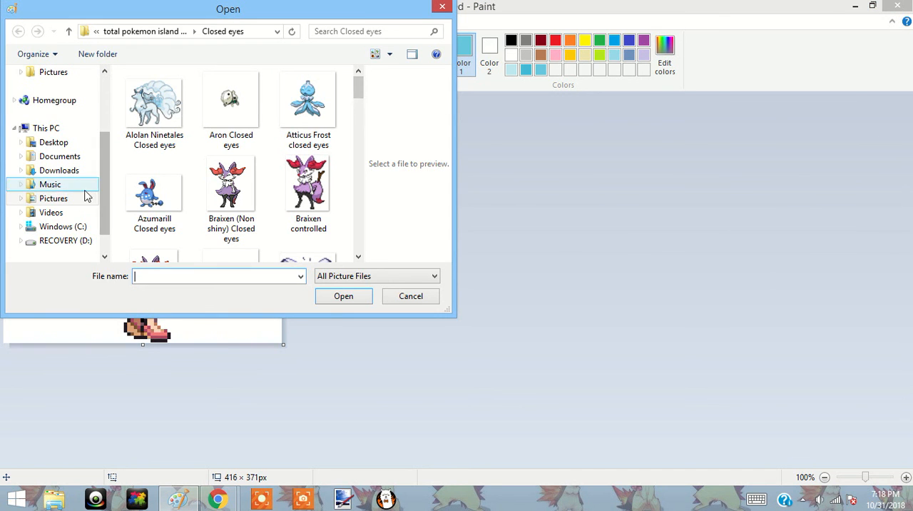
{"action": "left_click", "coordinate": [82, 199]}
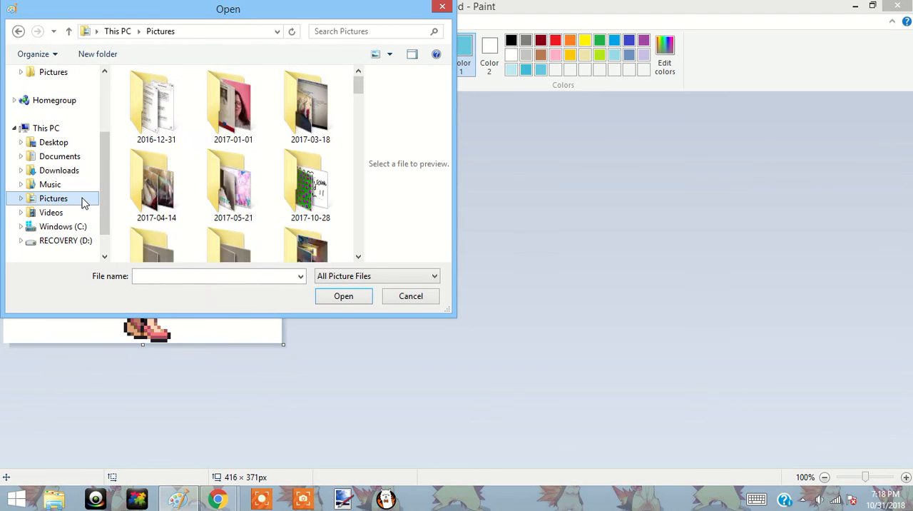
{"action": "scroll", "coordinate": [279, 116], "scroll_direction": "down", "scroll_amount": 2}
{"action": "left_click_drag", "start_coordinate": [358, 88], "coordinate": [359, 96]}
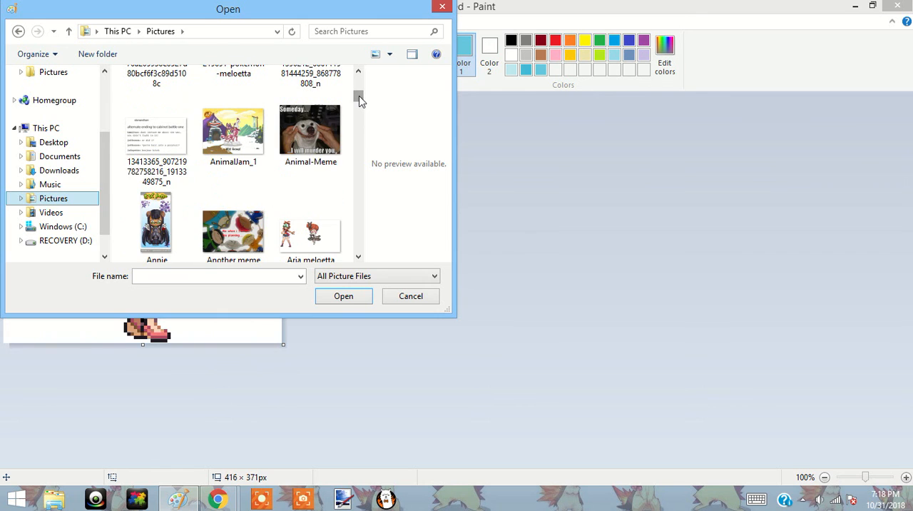
Open Old Emolga Sprite.png from the Pictures folder, discarding the changes to the untitled drawing.
{"action": "left_click", "coordinate": [229, 277]}
{"action": "type", "text": "old em"}
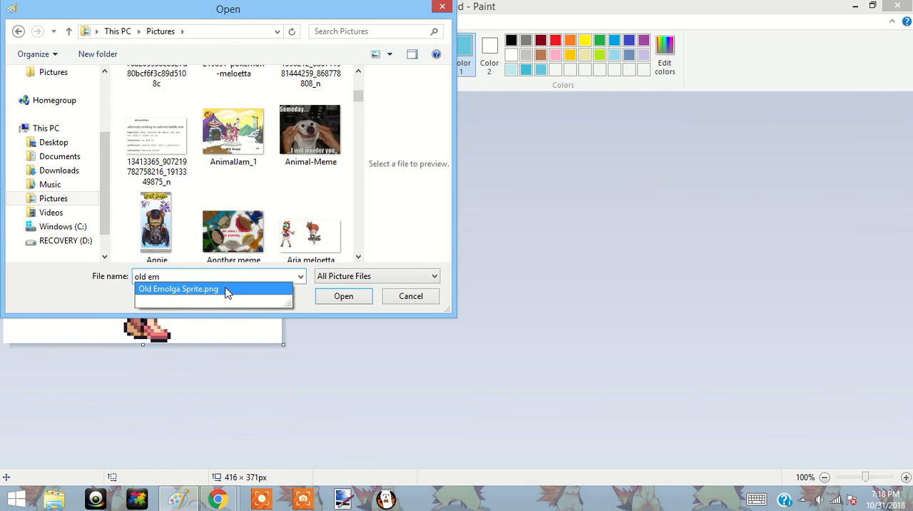
{"action": "left_click", "coordinate": [228, 290]}
{"action": "left_click", "coordinate": [329, 298]}
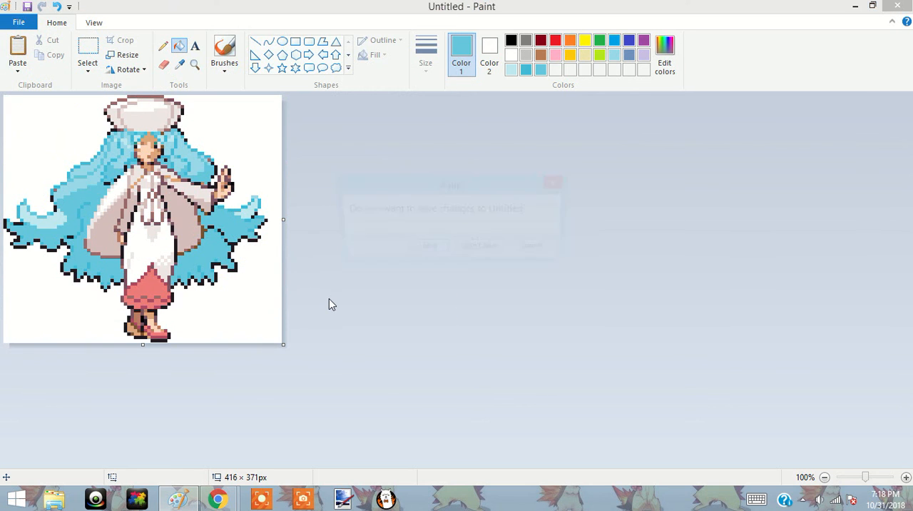
{"action": "left_click", "coordinate": [483, 249]}
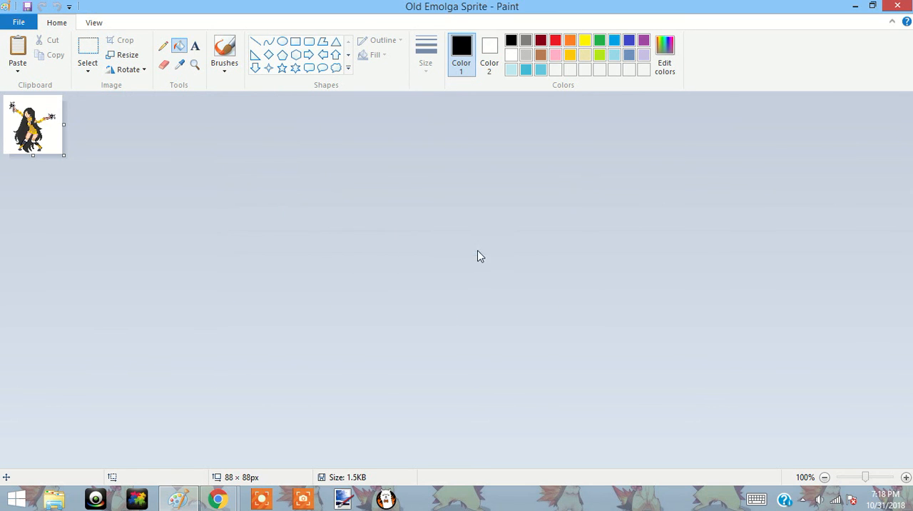
{"action": "left_click", "coordinate": [878, 482]}
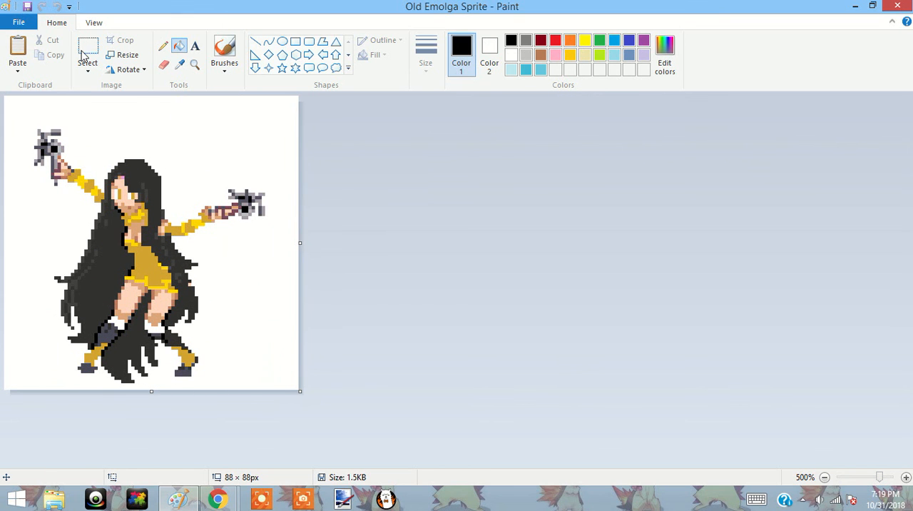
Open the picture New emolga sprite from the Pictures folder.
{"action": "left_click", "coordinate": [30, 23]}
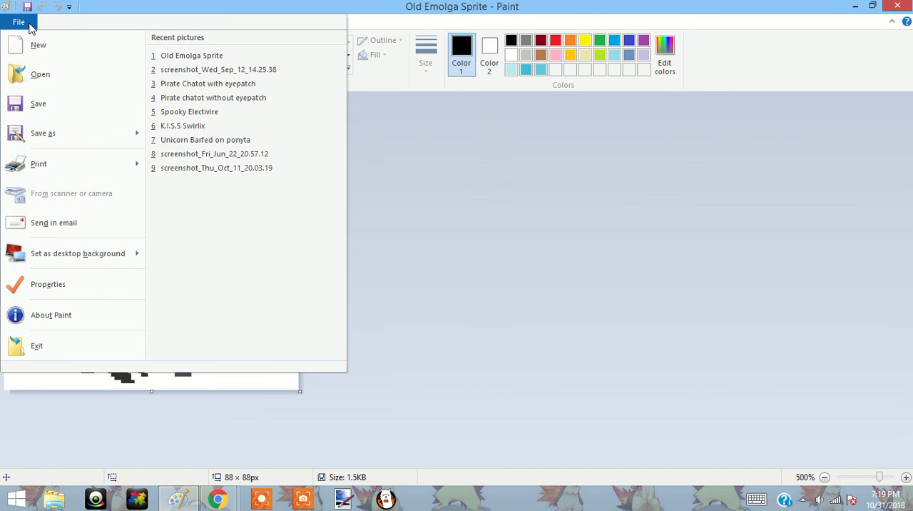
{"action": "left_click", "coordinate": [45, 75]}
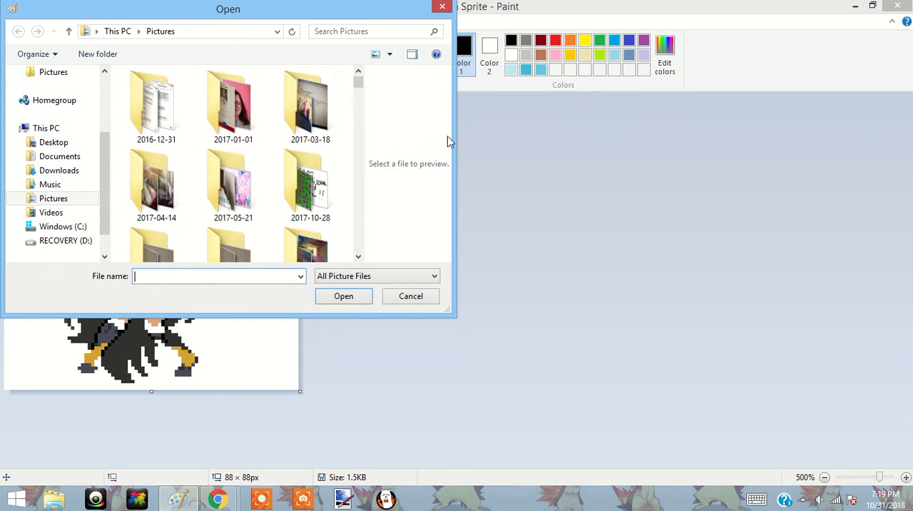
{"action": "left_click_drag", "start_coordinate": [359, 80], "coordinate": [356, 204]}
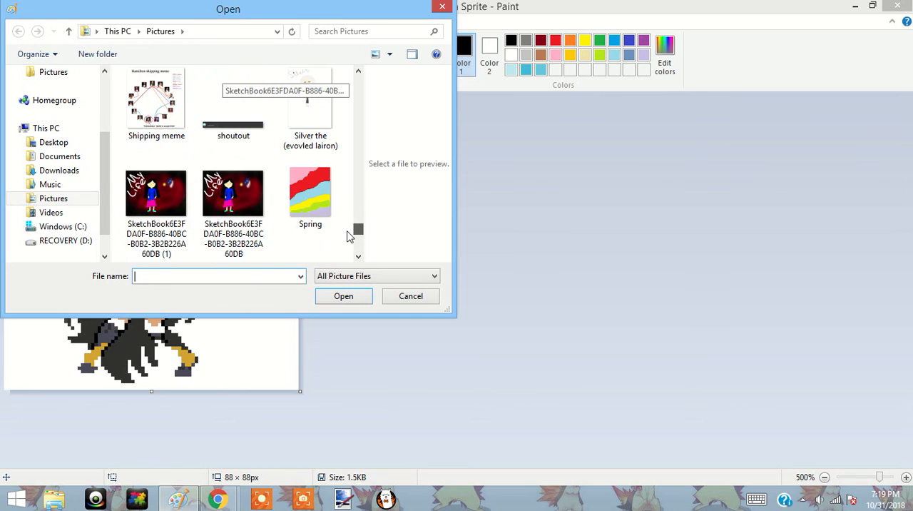
{"action": "scroll", "coordinate": [343, 243], "scroll_direction": "down", "scroll_amount": 3}
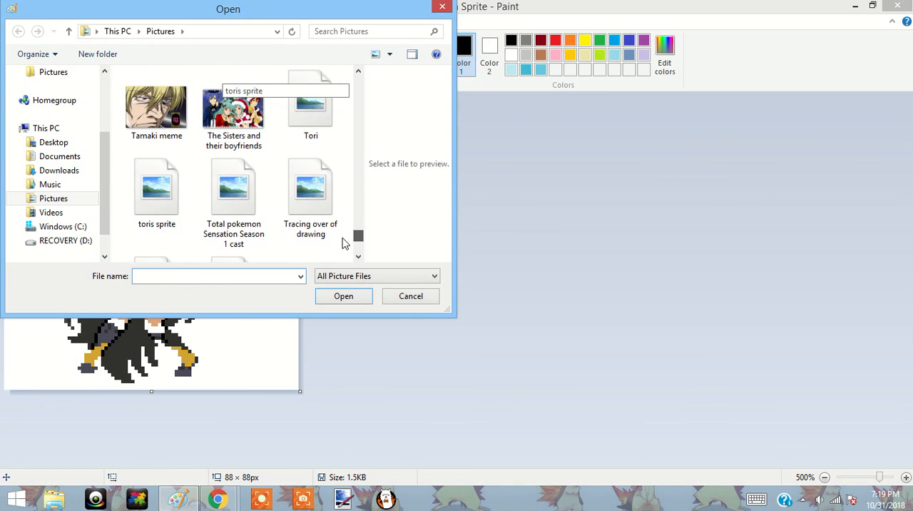
{"action": "scroll", "coordinate": [343, 244], "scroll_direction": "down", "scroll_amount": 10}
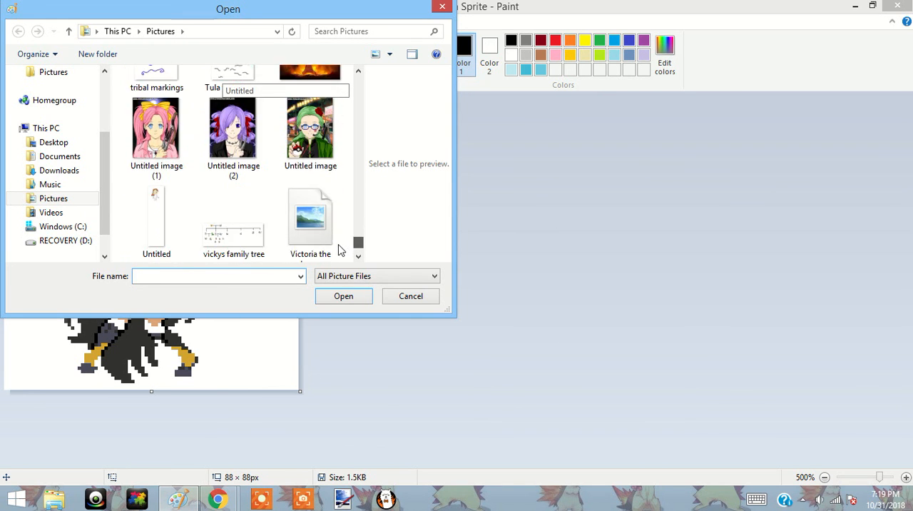
{"action": "left_click_drag", "start_coordinate": [358, 244], "coordinate": [350, 180]}
{"action": "double_click", "coordinate": [253, 125]}
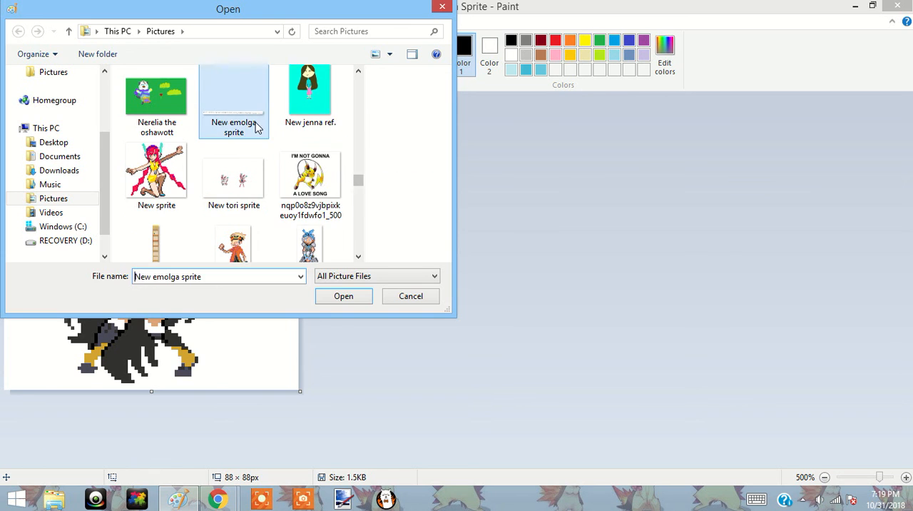
Examine the trainer and Pokémon sprite pairs across the whole sheet at 500% zoom, from the first pair to the last.
{"action": "left_click_drag", "start_coordinate": [865, 476], "coordinate": [881, 481]}
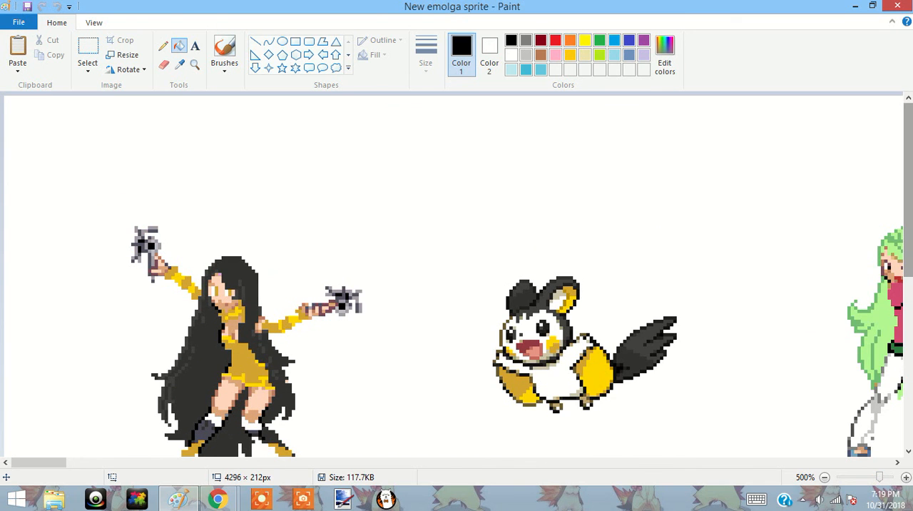
{"action": "scroll", "coordinate": [456, 275], "scroll_direction": "down", "scroll_amount": 3}
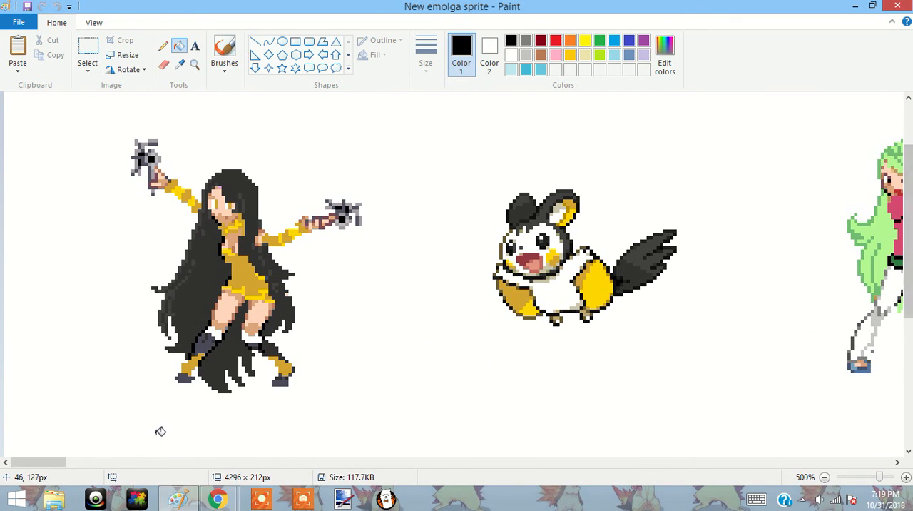
{"action": "left_click_drag", "start_coordinate": [40, 471], "coordinate": [163, 469]}
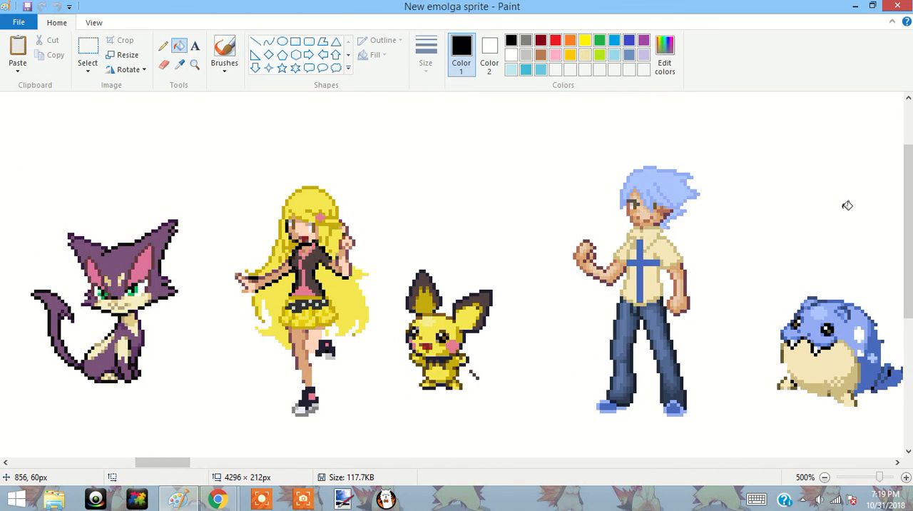
{"action": "left_click_drag", "start_coordinate": [907, 205], "coordinate": [906, 224]}
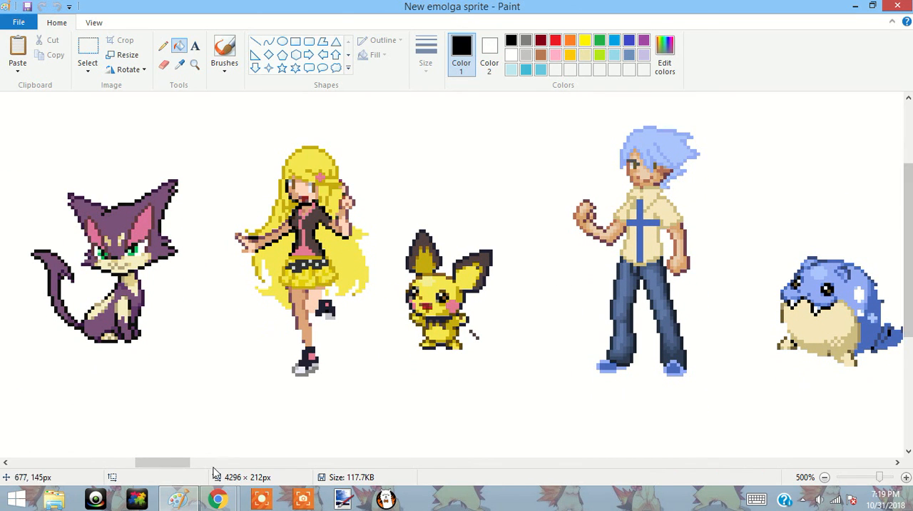
{"action": "left_click_drag", "start_coordinate": [164, 463], "coordinate": [393, 487]}
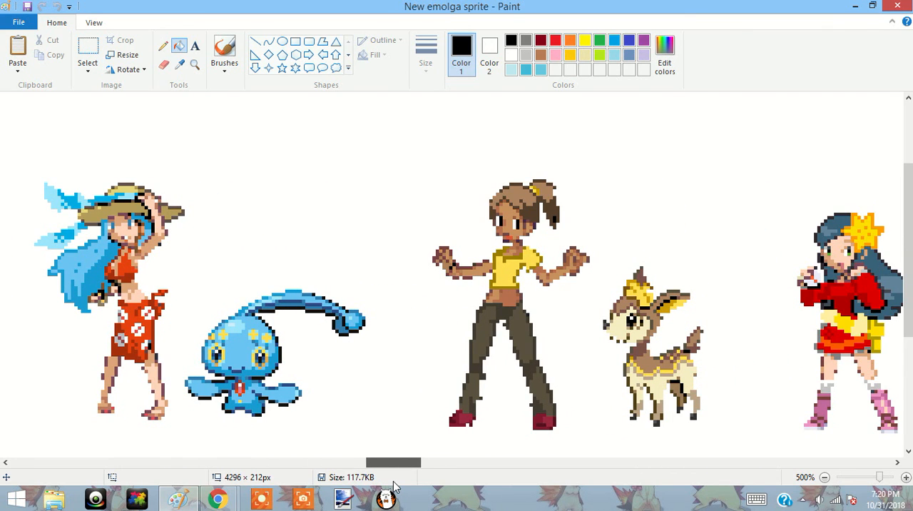
{"action": "left_click_drag", "start_coordinate": [393, 487], "coordinate": [413, 481]}
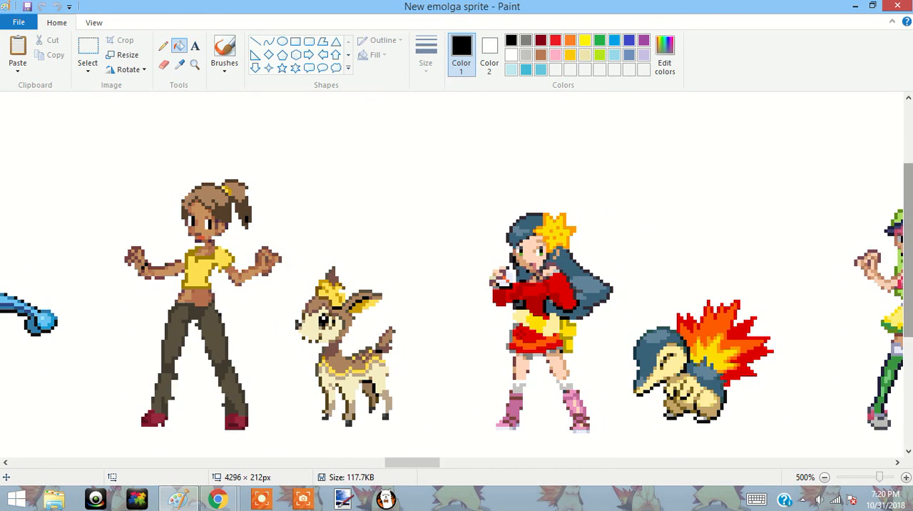
{"action": "scroll", "coordinate": [505, 462], "scroll_direction": "down", "scroll_amount": 2}
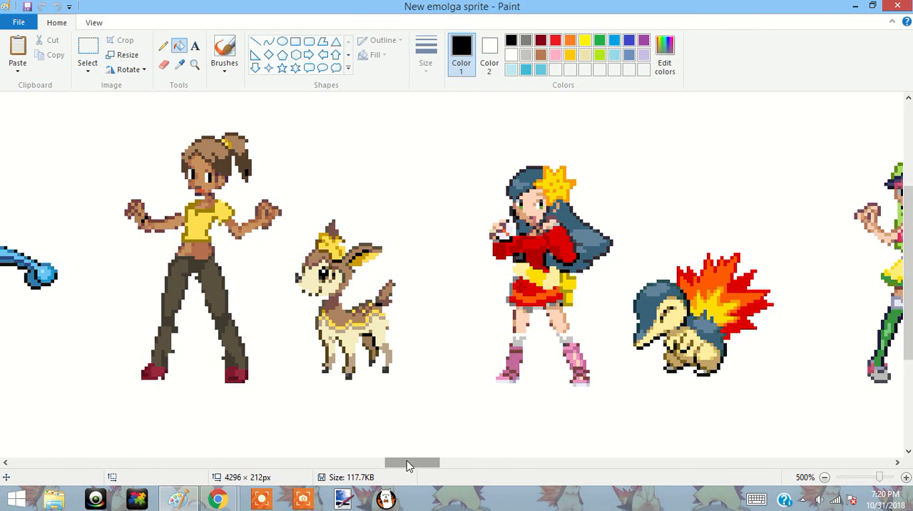
{"action": "left_click_drag", "start_coordinate": [406, 461], "coordinate": [432, 462]}
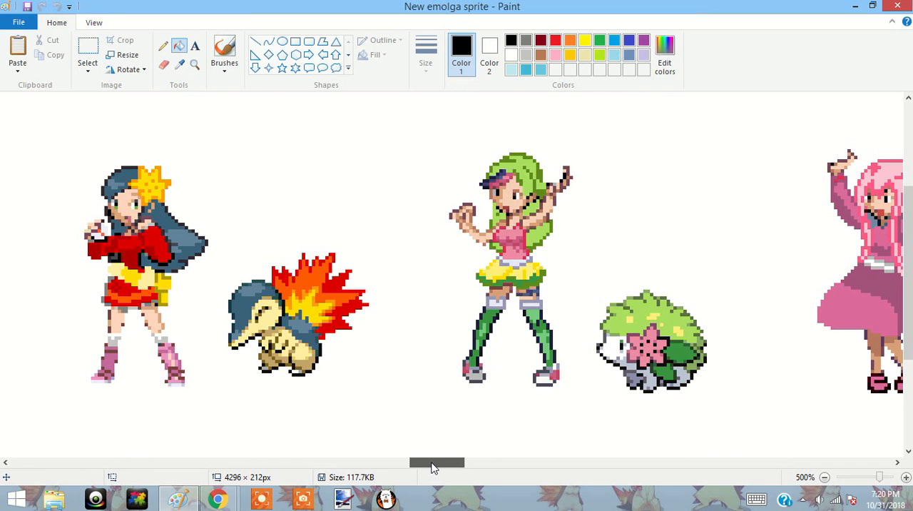
{"action": "left_click_drag", "start_coordinate": [431, 467], "coordinate": [625, 507]}
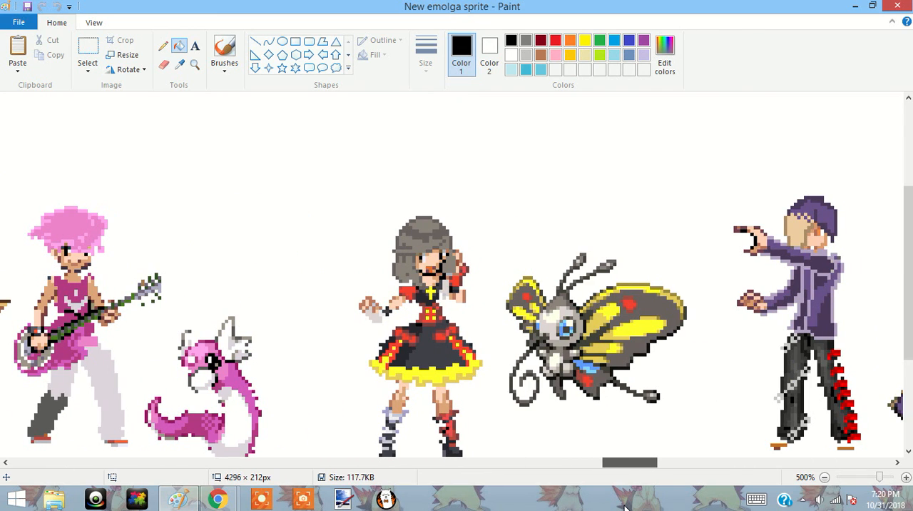
{"action": "left_click_drag", "start_coordinate": [624, 506], "coordinate": [657, 507]}
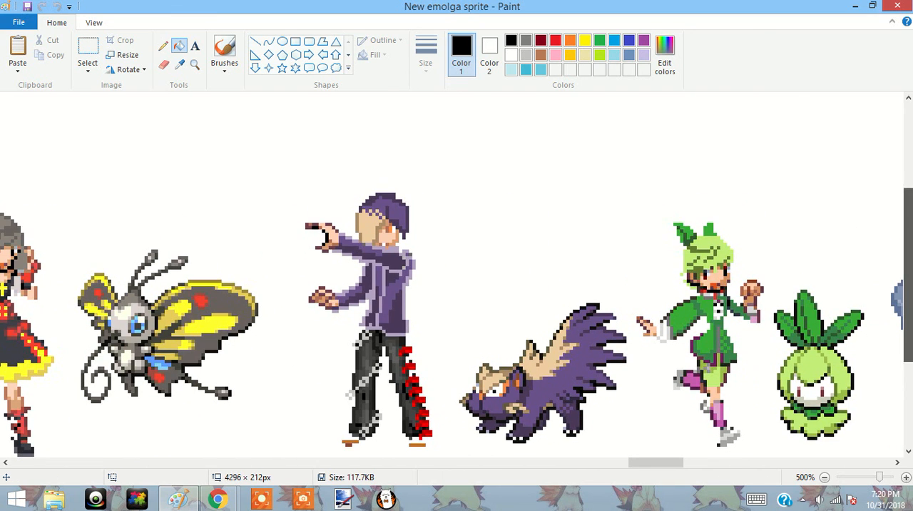
{"action": "scroll", "coordinate": [680, 468], "scroll_direction": "down", "scroll_amount": 1}
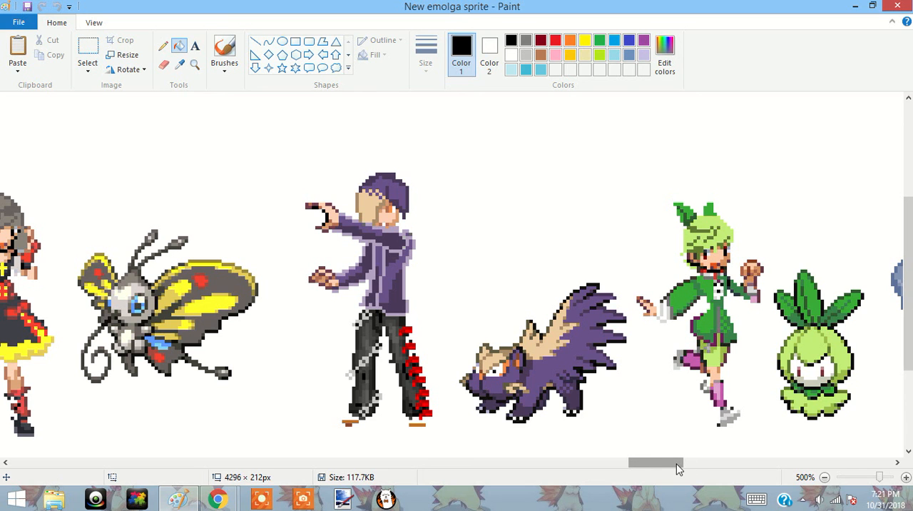
{"action": "left_click_drag", "start_coordinate": [680, 469], "coordinate": [718, 506]}
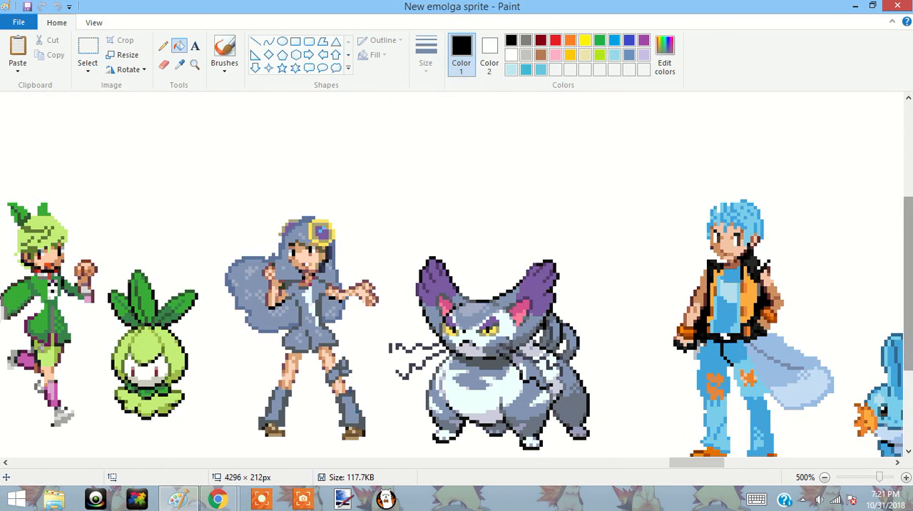
{"action": "left_click_drag", "start_coordinate": [907, 288], "coordinate": [908, 312]}
{"action": "left_click_drag", "start_coordinate": [682, 465], "coordinate": [741, 484]}
{"action": "left_click_drag", "start_coordinate": [904, 308], "coordinate": [904, 339]}
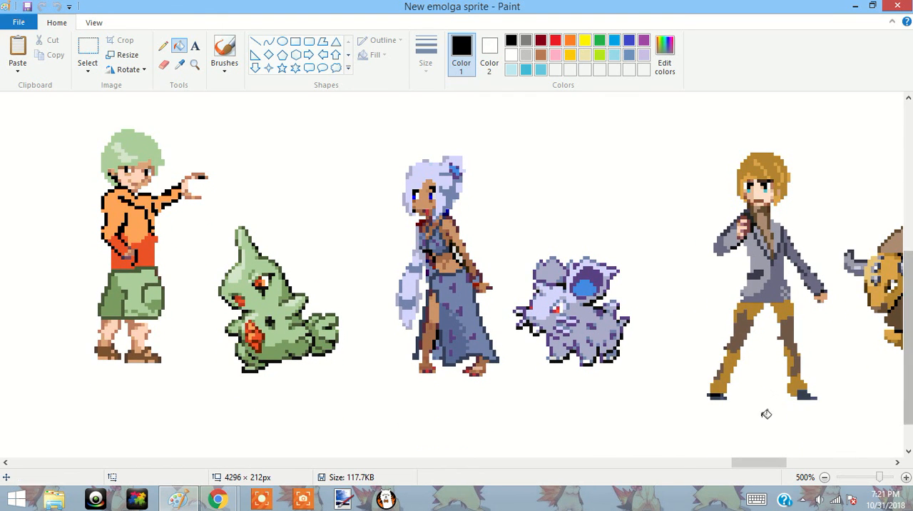
{"action": "left_click_drag", "start_coordinate": [748, 464], "coordinate": [862, 459]}
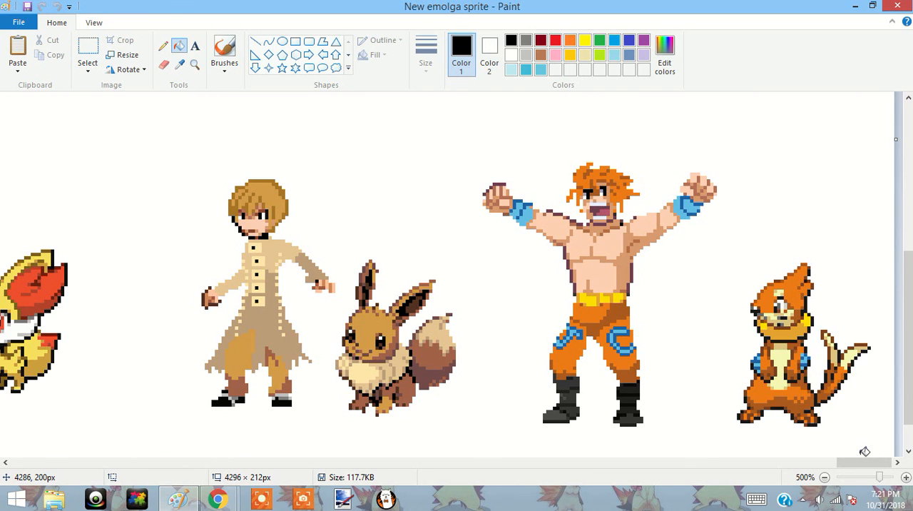
{"action": "left_click", "coordinate": [858, 454]}
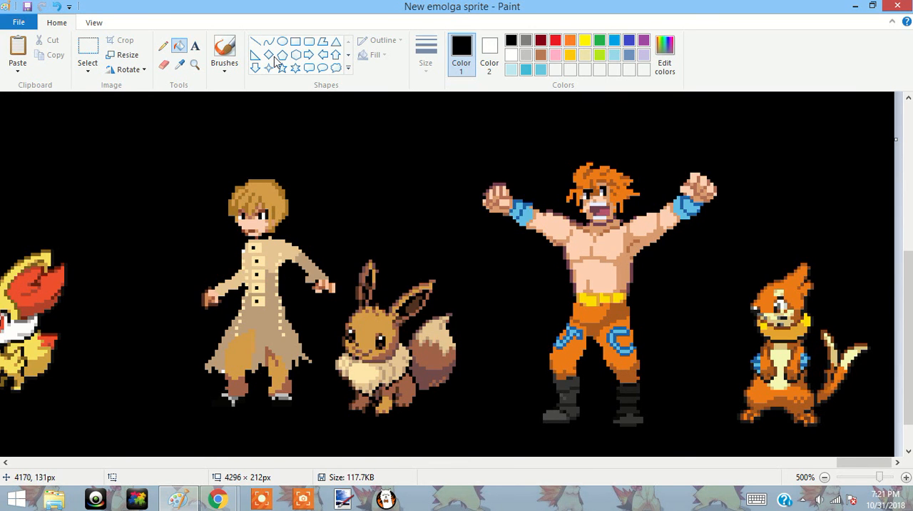
{"action": "left_click", "coordinate": [43, 7]}
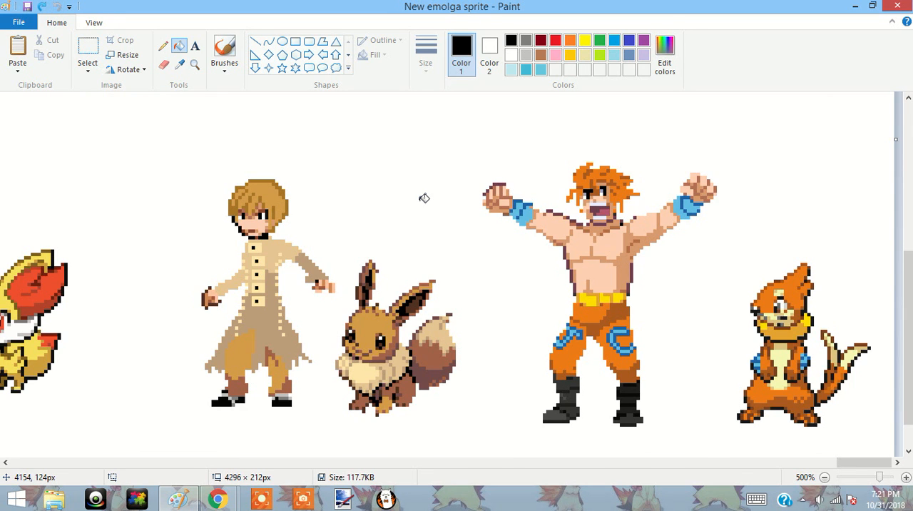